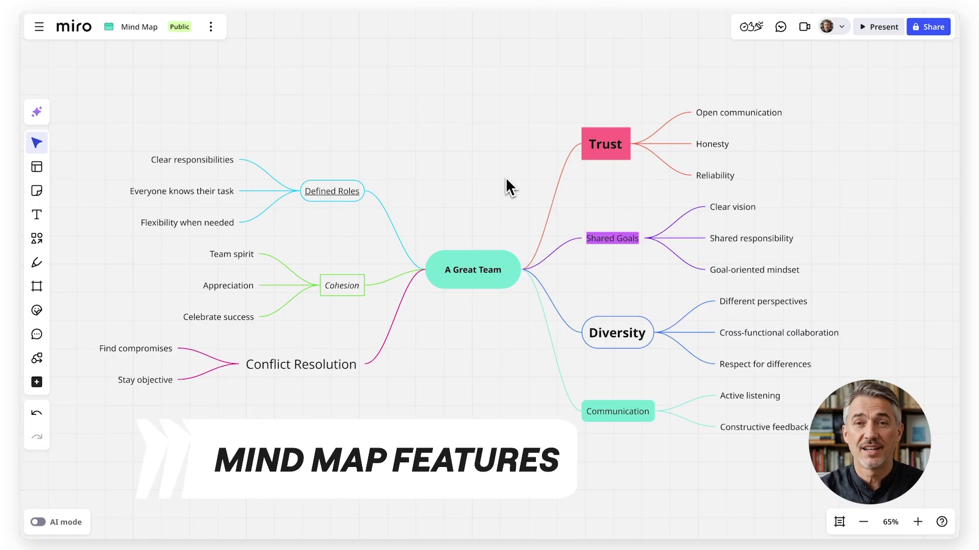
- Add an empty child idea under Trust and put Trust back in the map layout
mouse_move(616, 148)
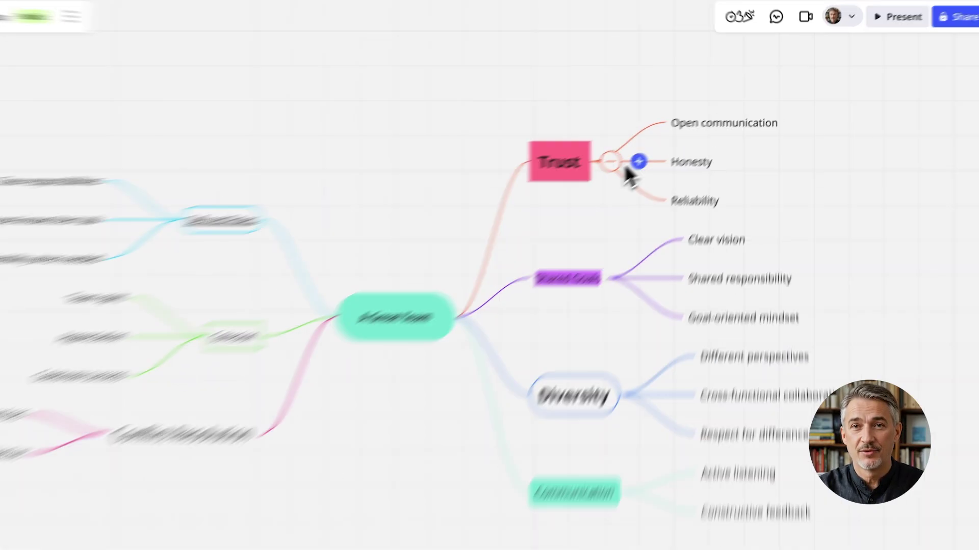
click(638, 162)
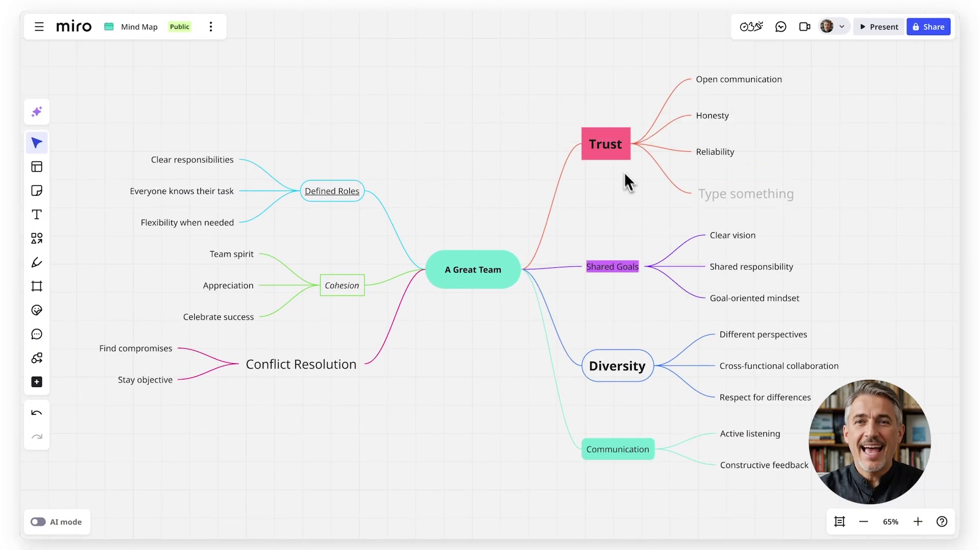
drag(614, 156, 670, 98)
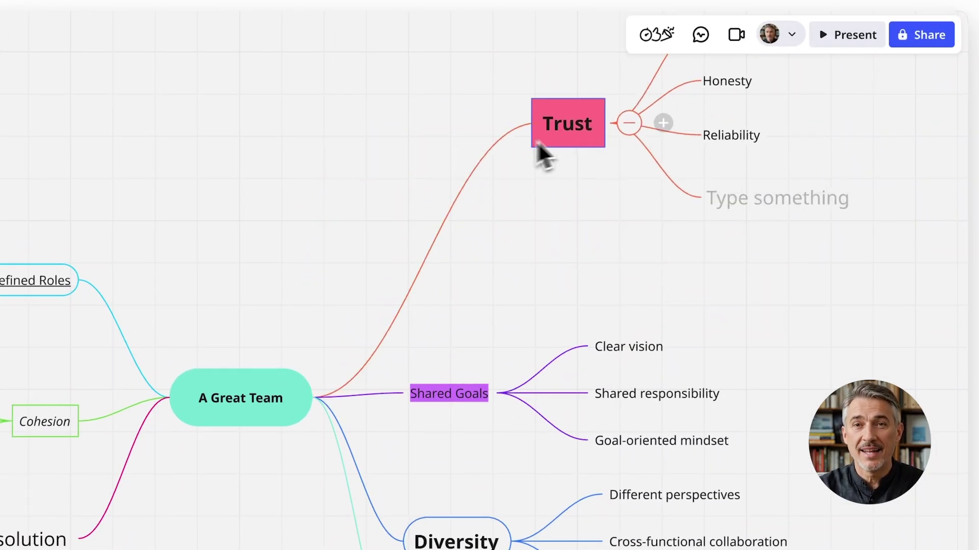
drag(537, 141, 400, 229)
- Make the Cohesion branch blue with a non-italic Lato label
click(359, 282)
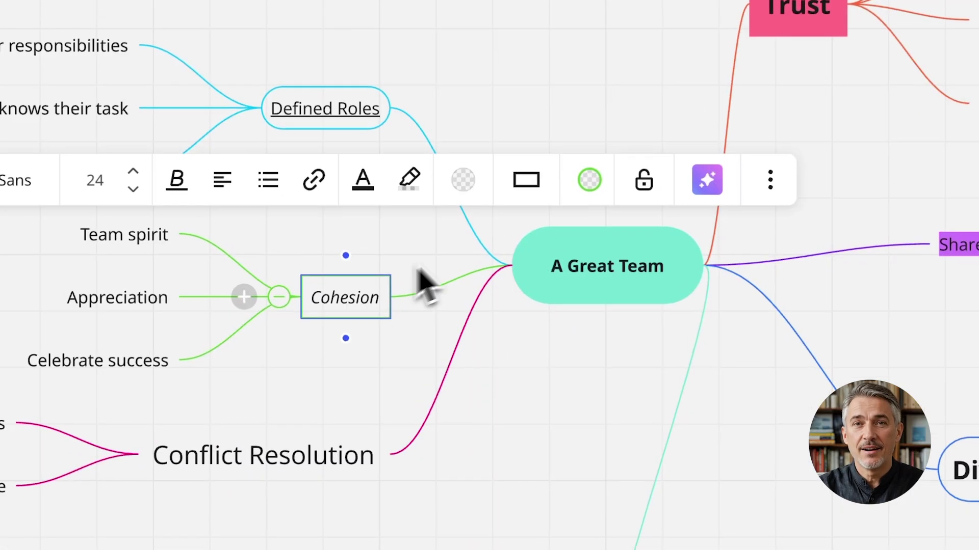
click(590, 180)
click(613, 343)
click(709, 343)
click(709, 392)
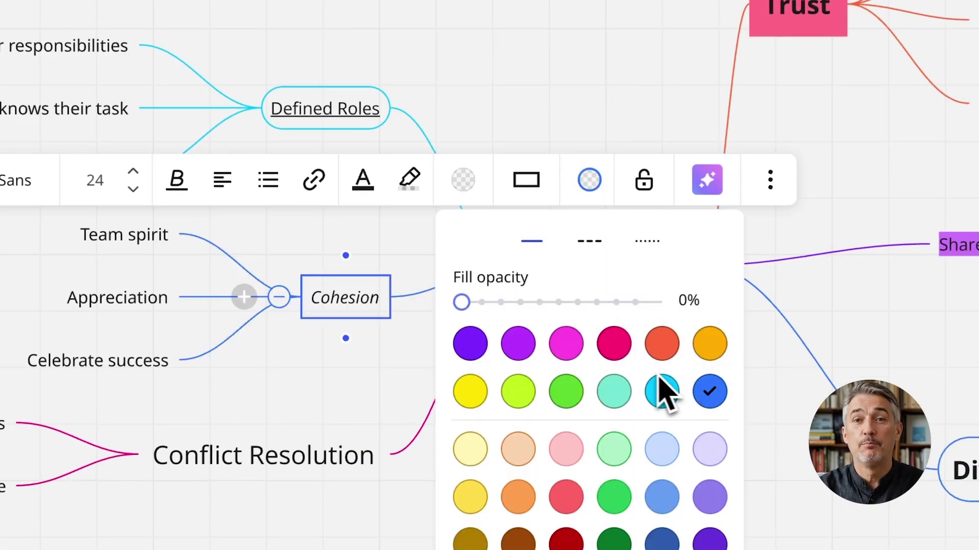
click(177, 180)
click(153, 236)
click(20, 181)
click(20, 351)
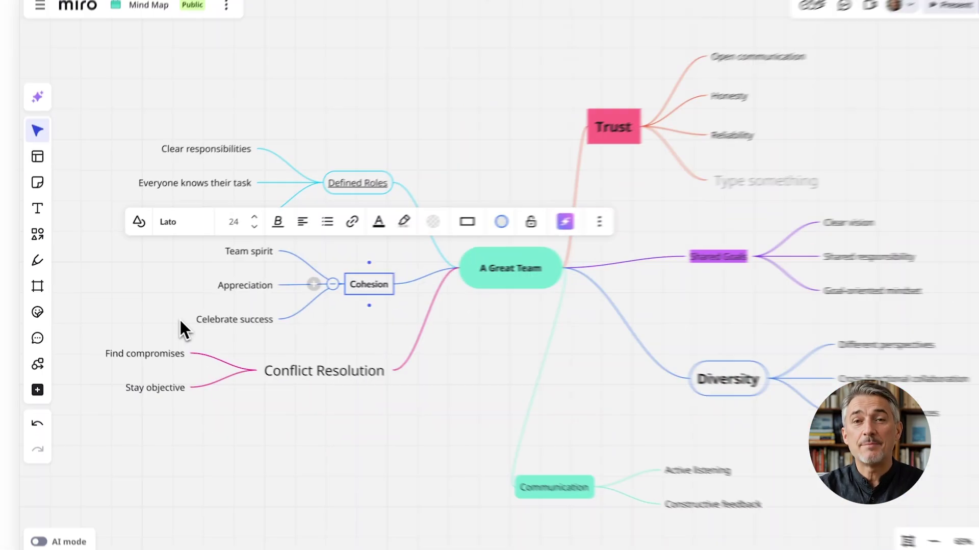
- Collapse the Shared Goals and Defined Roles branches
click(727, 260)
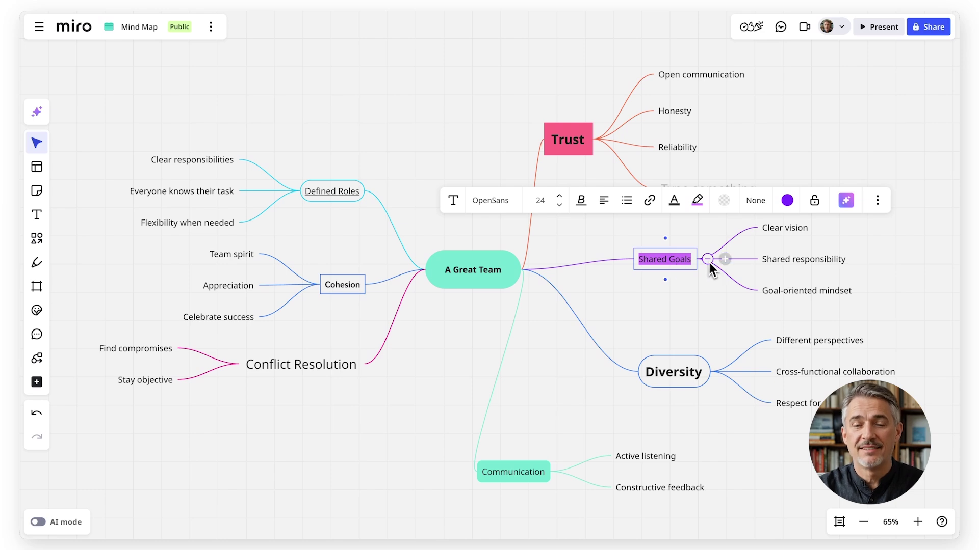
click(708, 259)
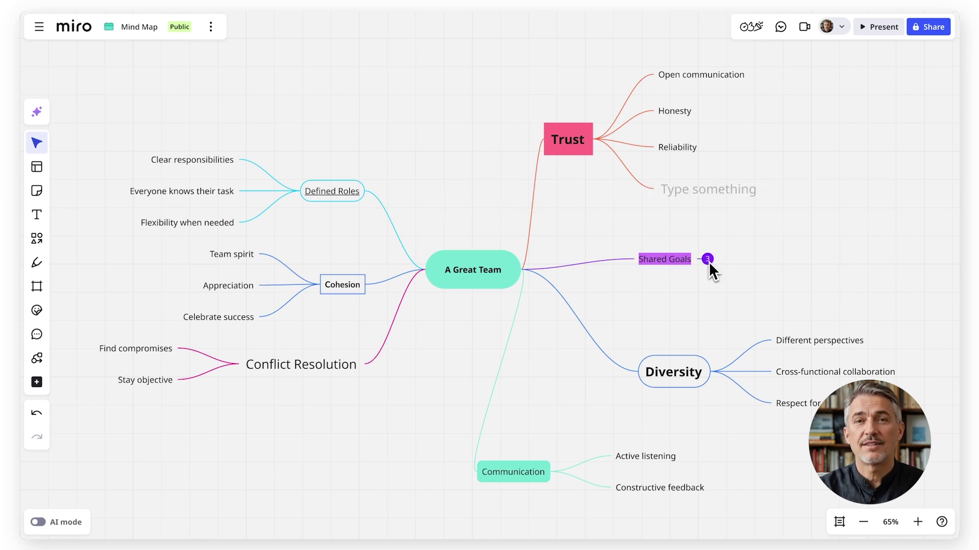
click(289, 192)
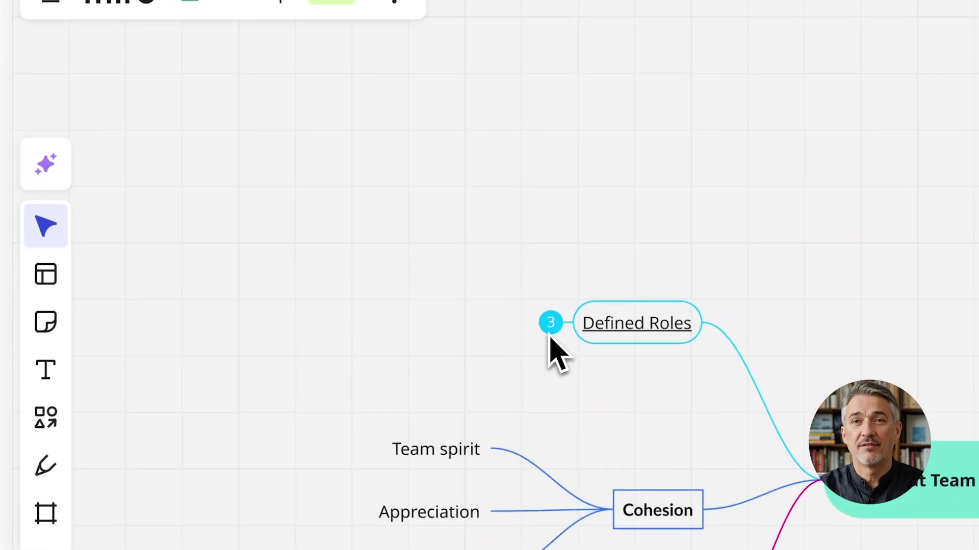
- Open the Create with AI options from the sparkle icon, then dismiss them
click(41, 164)
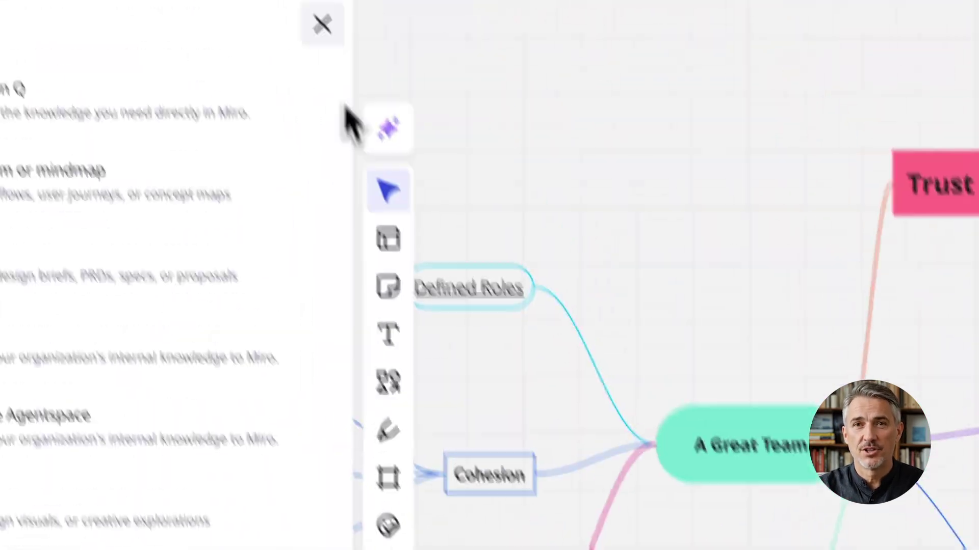
click(322, 24)
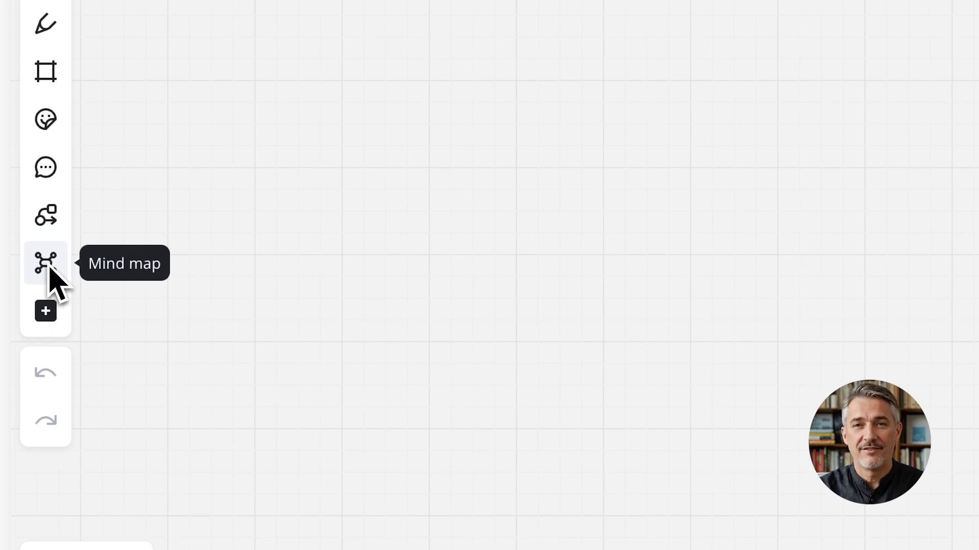
- Search the tools for 'mind map' and place a Mind map template on the board
click(50, 316)
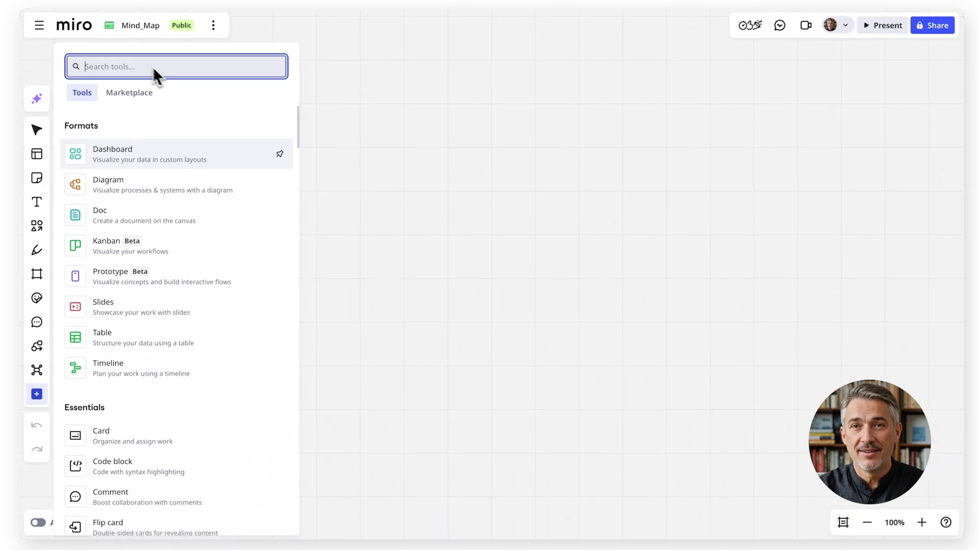
text(mind map)
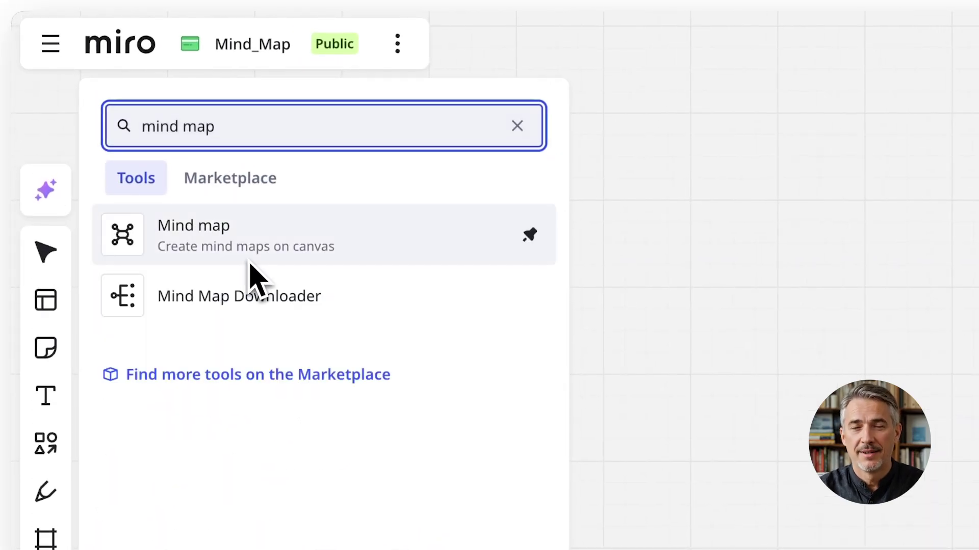
click(250, 261)
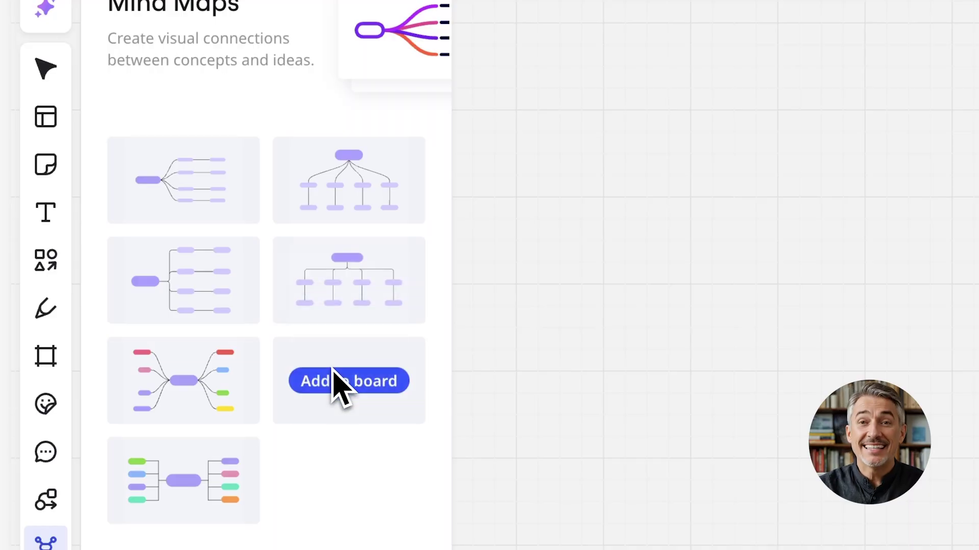
click(240, 386)
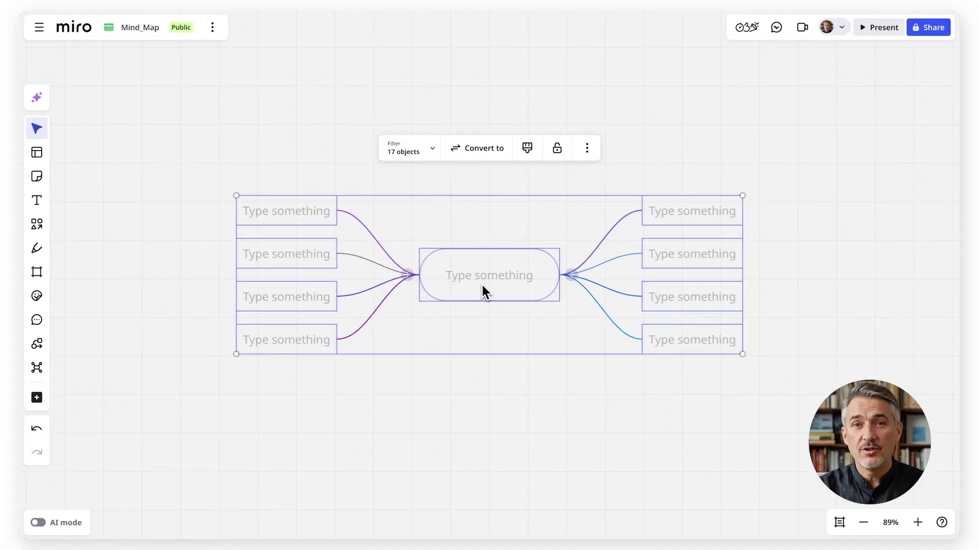
- Label the centre 'A Great Team' and branches Trust, Shared Goals, Diversity, Communication, Defined Roles
double_click(483, 292)
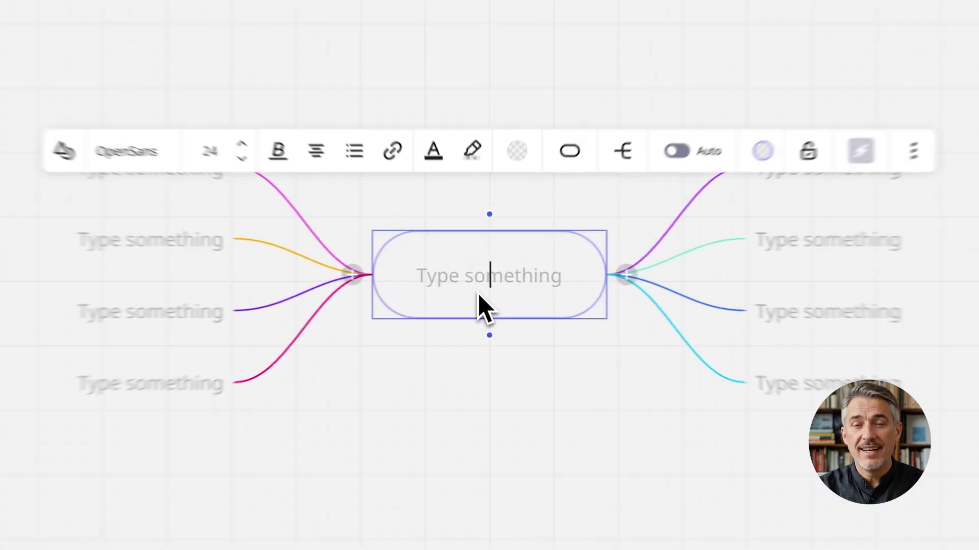
text(A Great Team)
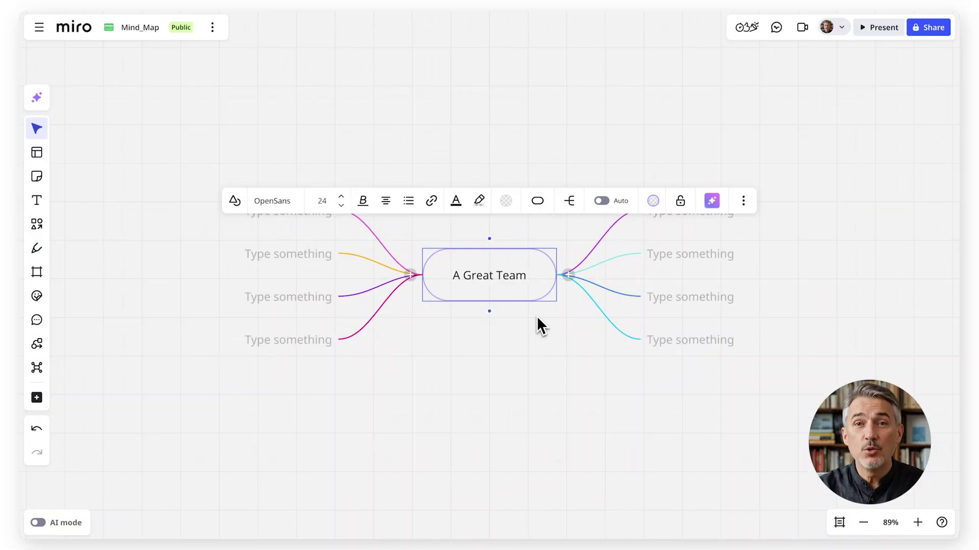
click(889, 153)
text(Trust)
click(674, 260)
text(Shared Goals)
click(675, 305)
text(Diversity)
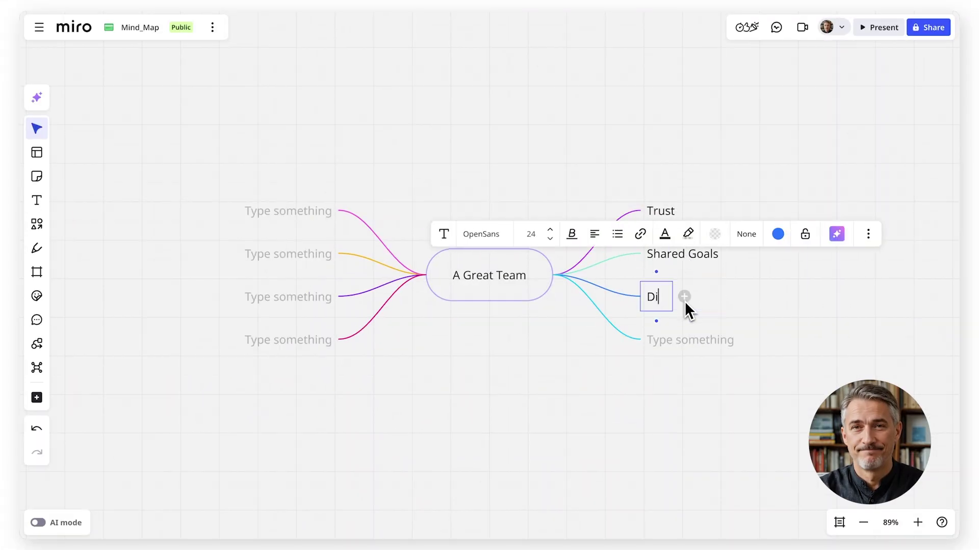
click(664, 346)
text(Communication)
click(251, 211)
text(Defined Roles)
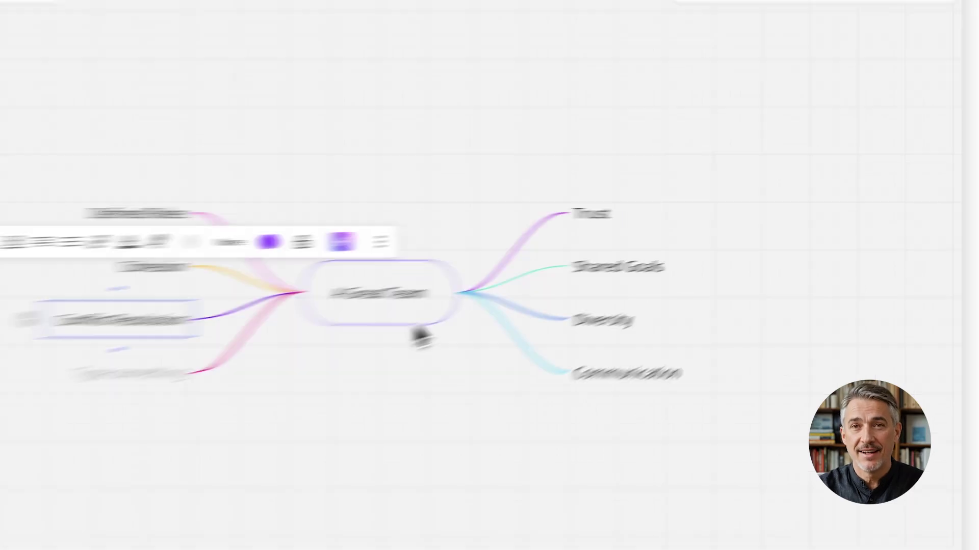
- Add Trust and Cohesion sub-points: Honesty, Reliability, Team Spirit, Appreciation, Celebrate Success
click(668, 212)
click(695, 211)
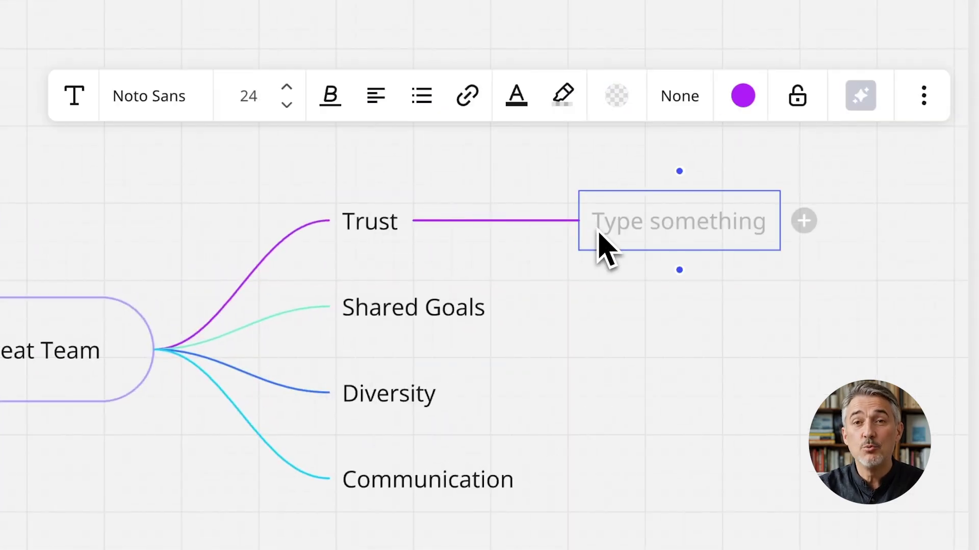
text(Open Communication)
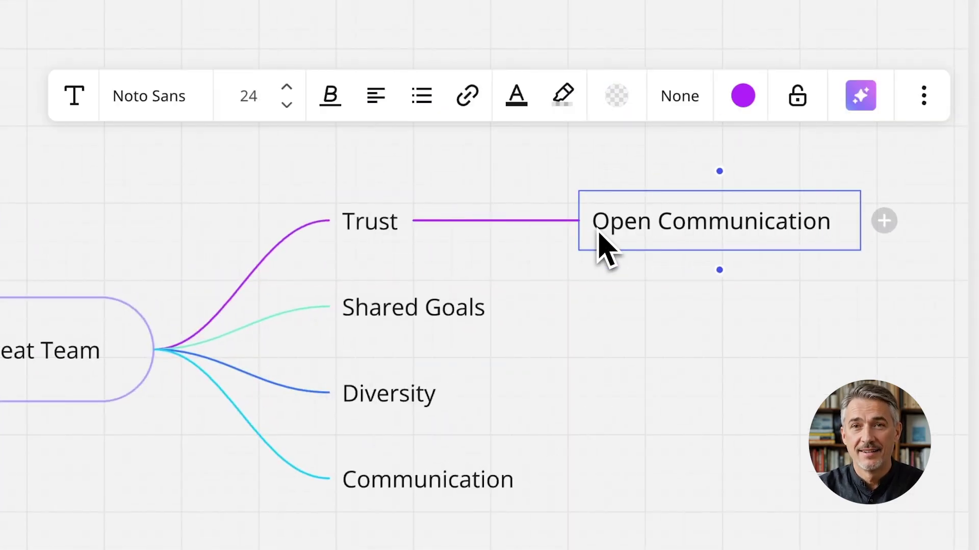
text(Honesty)
text(Reliability)
click(236, 253)
text(Team Spirit)
click(238, 253)
text(Appreciation)
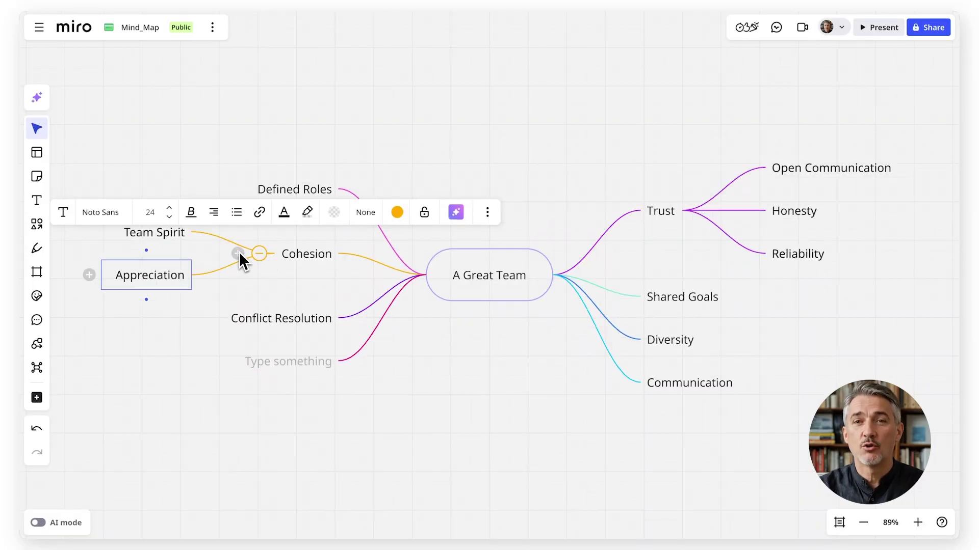
click(237, 253)
text(Celebrate Success)
- Add Different Perspectives, Cross-functional collaboration and Respect for differences under Diversity
click(670, 340)
click(738, 340)
text(Different Perspectives)
click(737, 339)
text(Cross-functional collaboration)
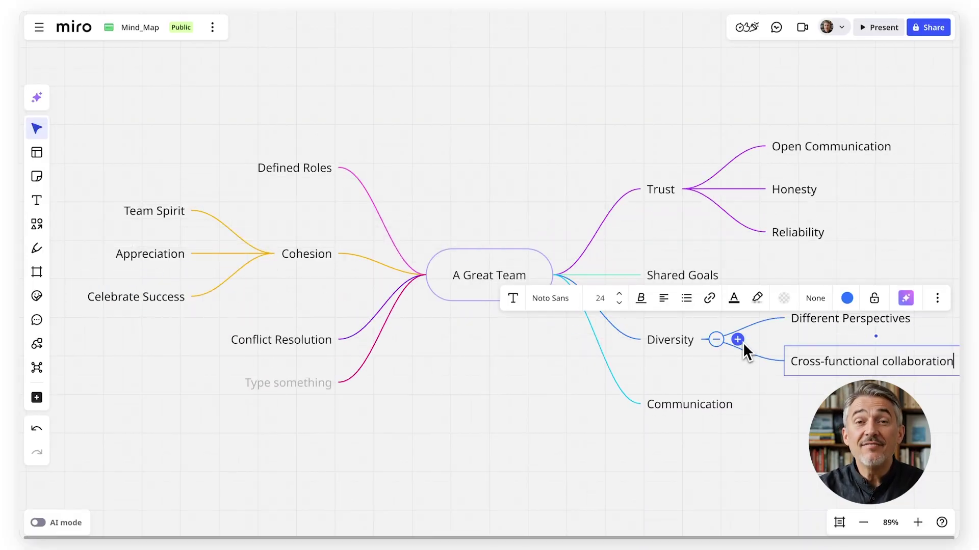
click(738, 339)
text(Respect for differences)
- Add Clear Responsibilities and Everyone knows their task under Defined Roles, and Clear Vision under Shared Goals
click(776, 425)
click(235, 168)
text(Clear Responsibilities)
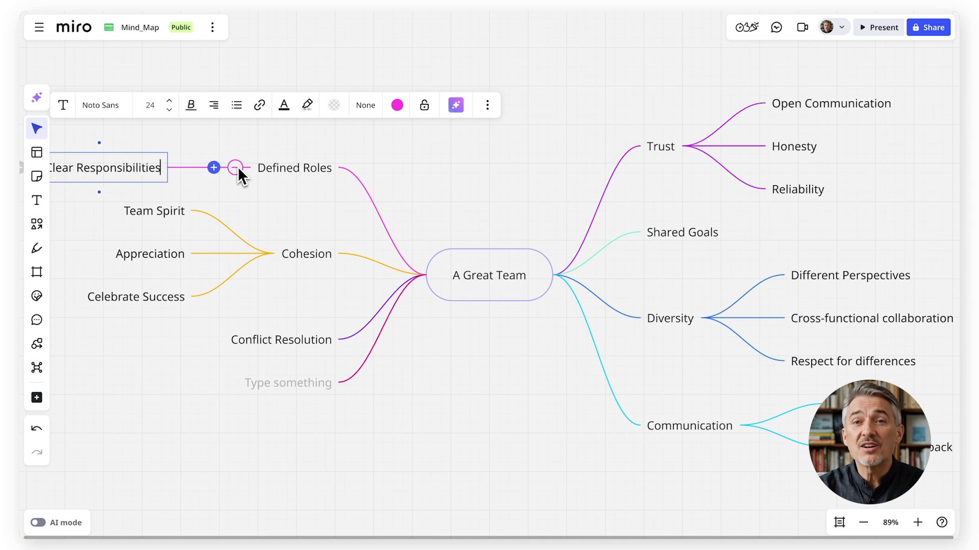
key(Escape)
click(235, 167)
text(Everyone knows their task)
click(759, 232)
text(Clear Vision)
click(759, 232)
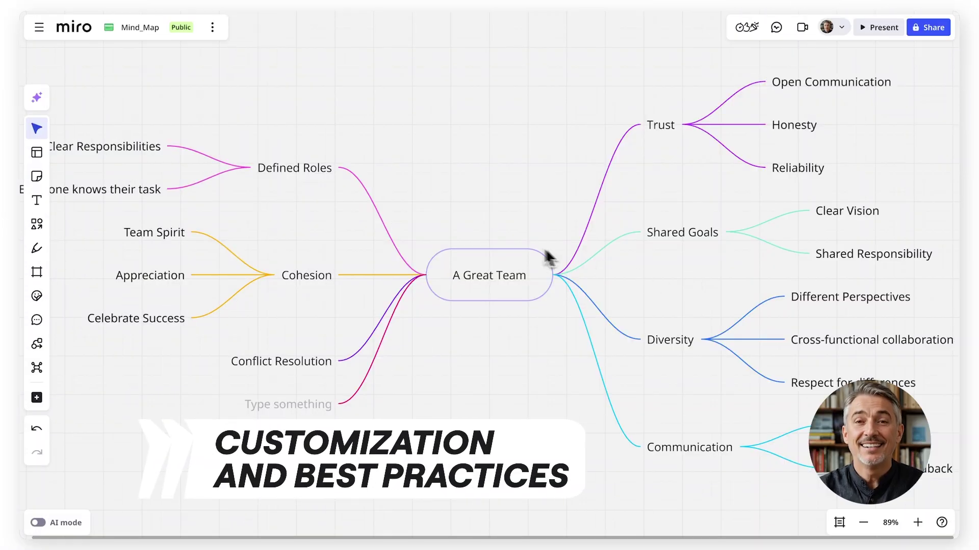
- Recolour the Communication branch green and the Shared Goals branch yellow
scroll(485, 242, down, 3)
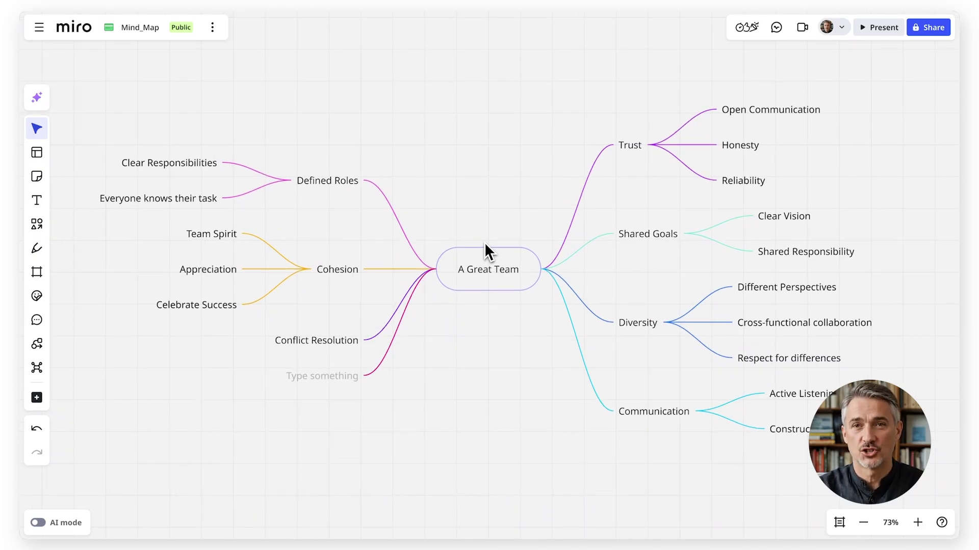
click(636, 146)
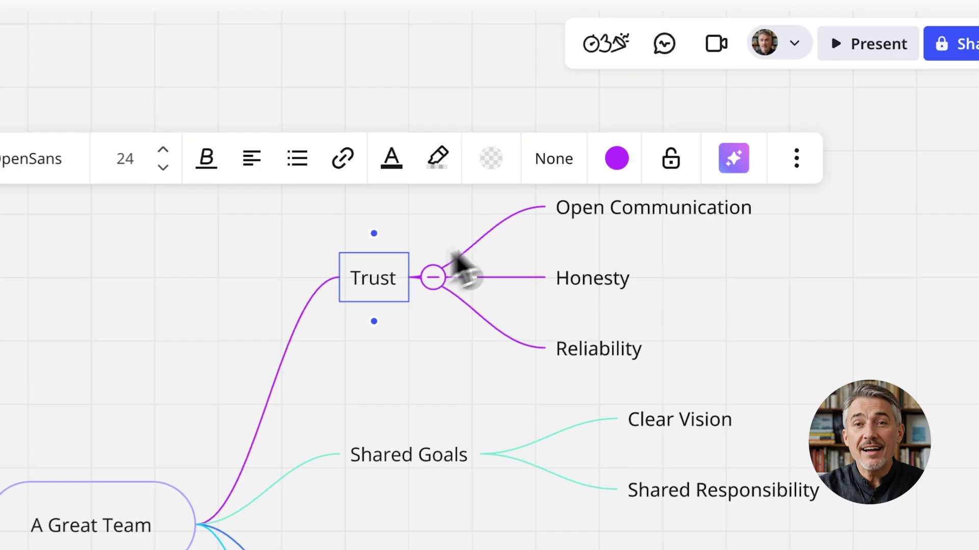
click(752, 85)
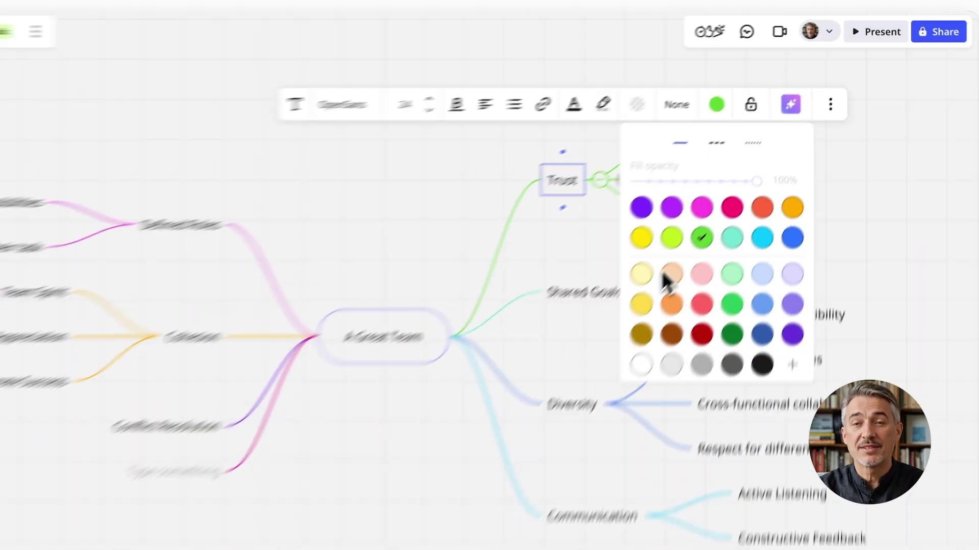
click(631, 411)
click(613, 397)
click(638, 244)
click(648, 234)
- Recolour the Defined Roles branch purple
click(769, 172)
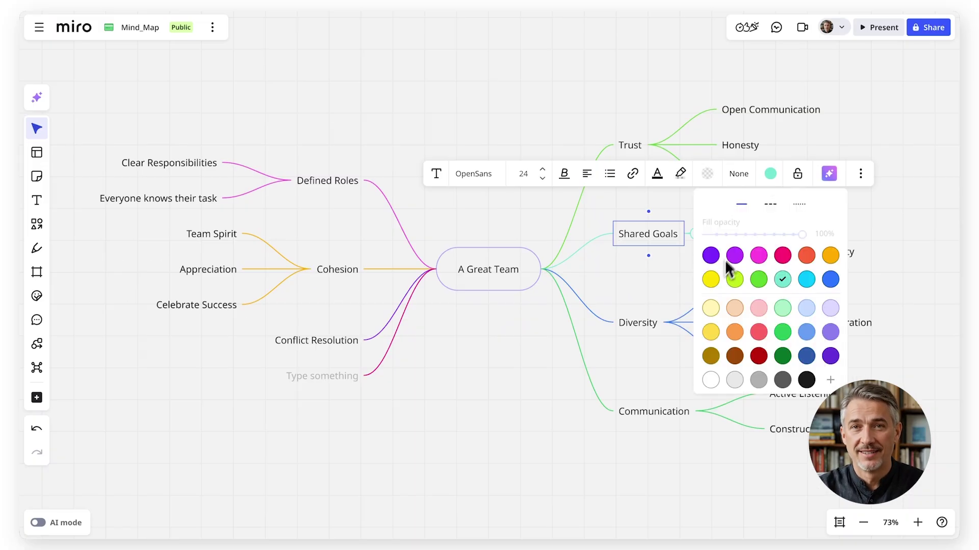
click(712, 278)
click(338, 269)
click(457, 213)
click(328, 181)
click(449, 120)
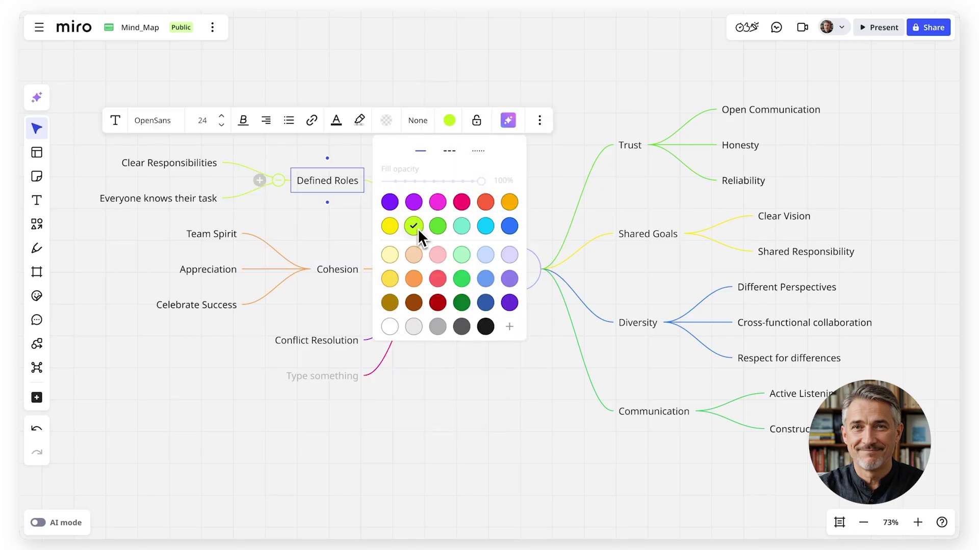
click(413, 202)
click(458, 384)
- Make the Trust label bold at size 36 and italicise the Cohesion label
click(634, 149)
click(548, 87)
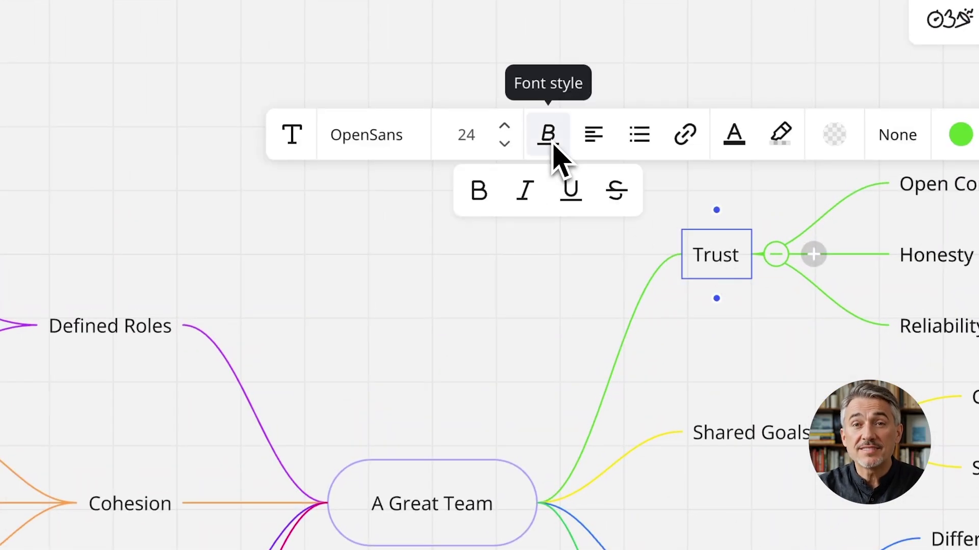
click(479, 191)
click(506, 127)
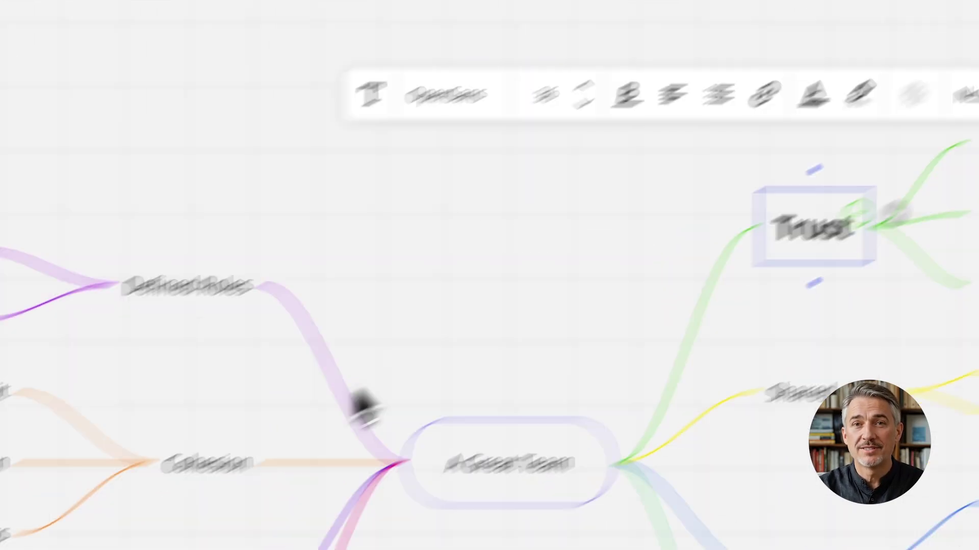
click(137, 520)
click(347, 183)
click(321, 236)
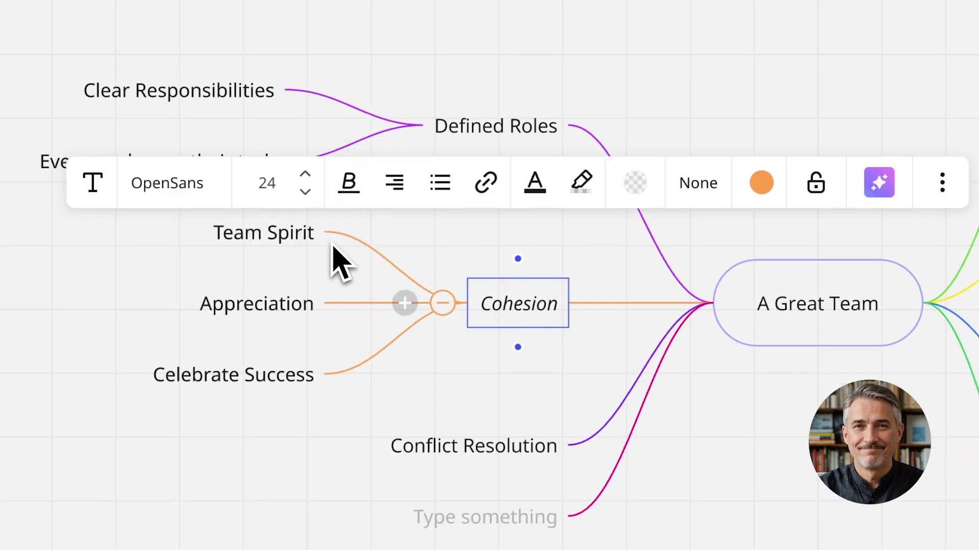
click(502, 345)
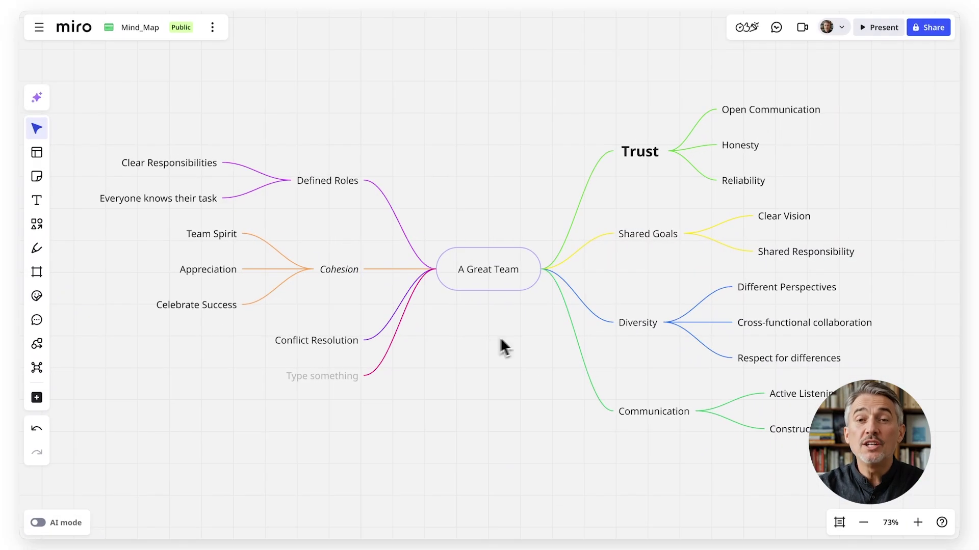
- Highlight the Diversity label in orange
click(637, 322)
click(671, 261)
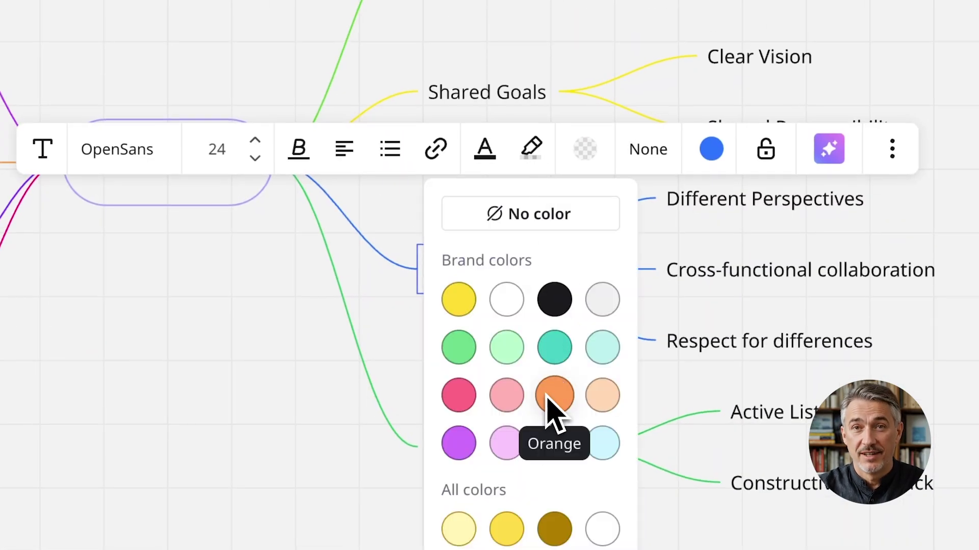
click(683, 385)
click(646, 377)
- Give the Communication node a pill shape
click(476, 450)
click(683, 328)
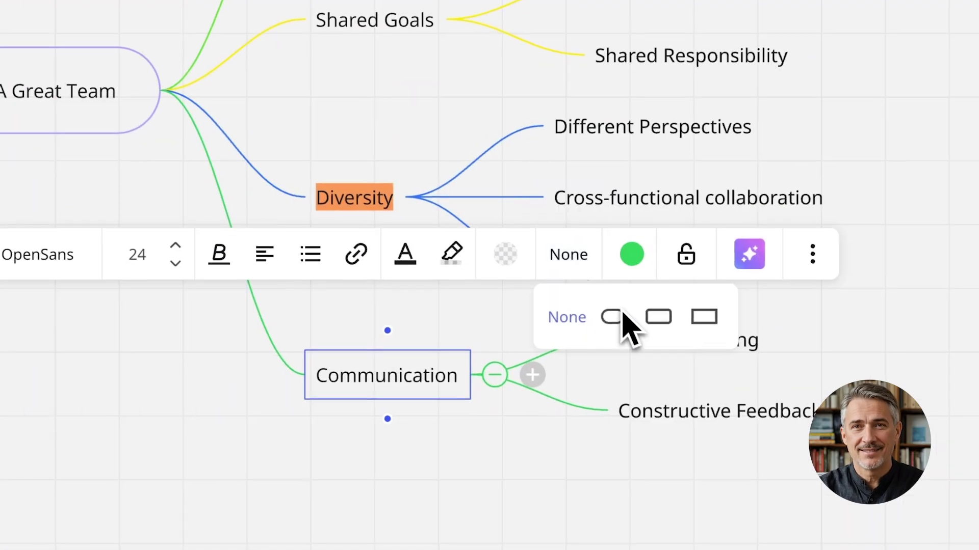
click(737, 391)
- Switch the mind map connectors to stepped elbow lines
click(486, 93)
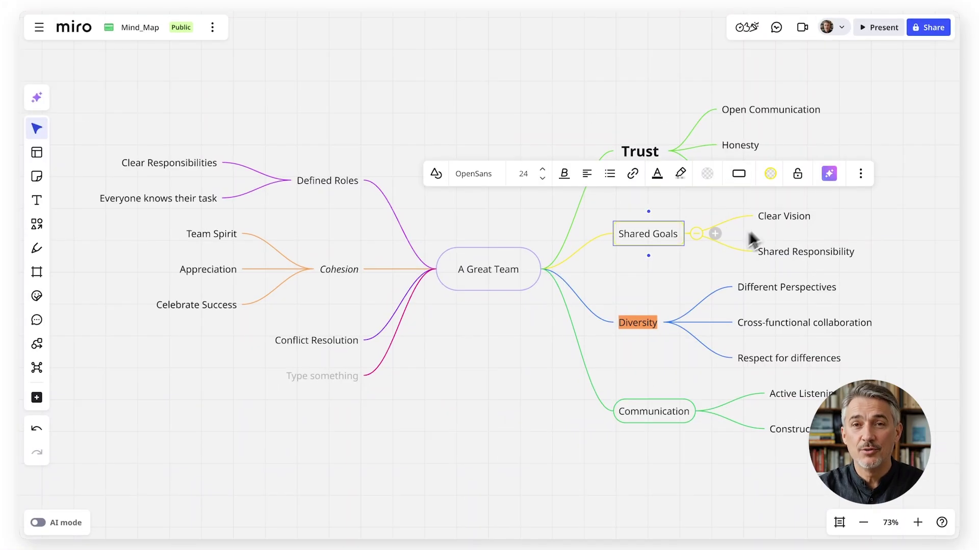
click(501, 270)
click(568, 199)
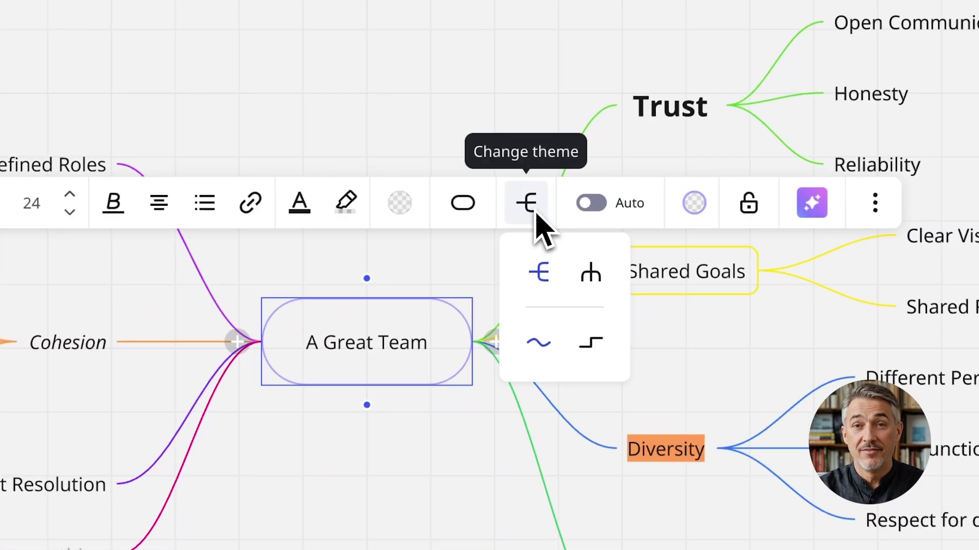
click(600, 234)
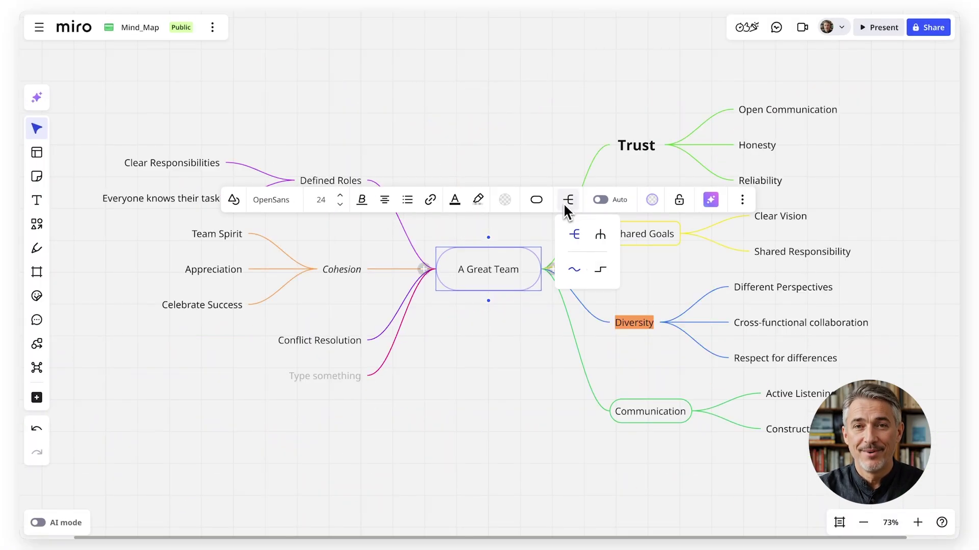
click(575, 268)
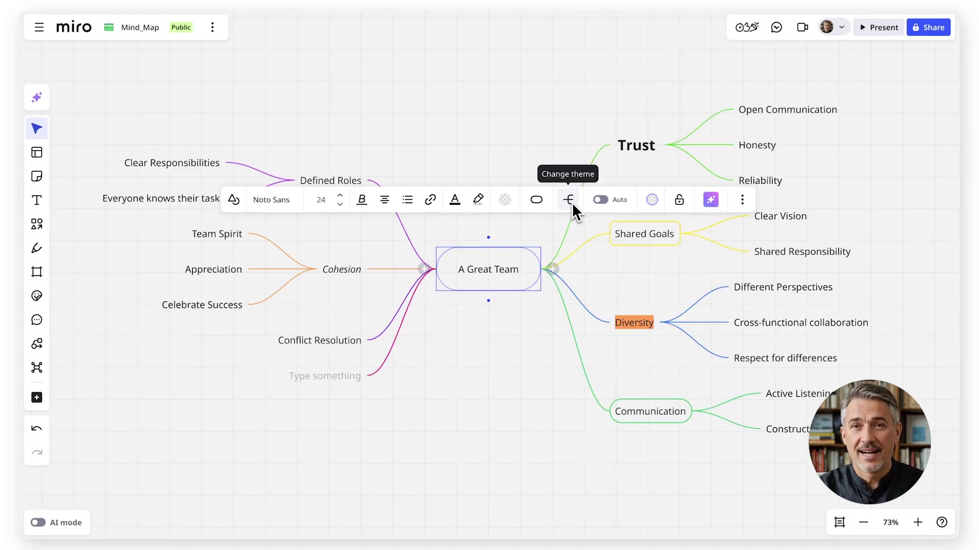
click(568, 200)
click(600, 269)
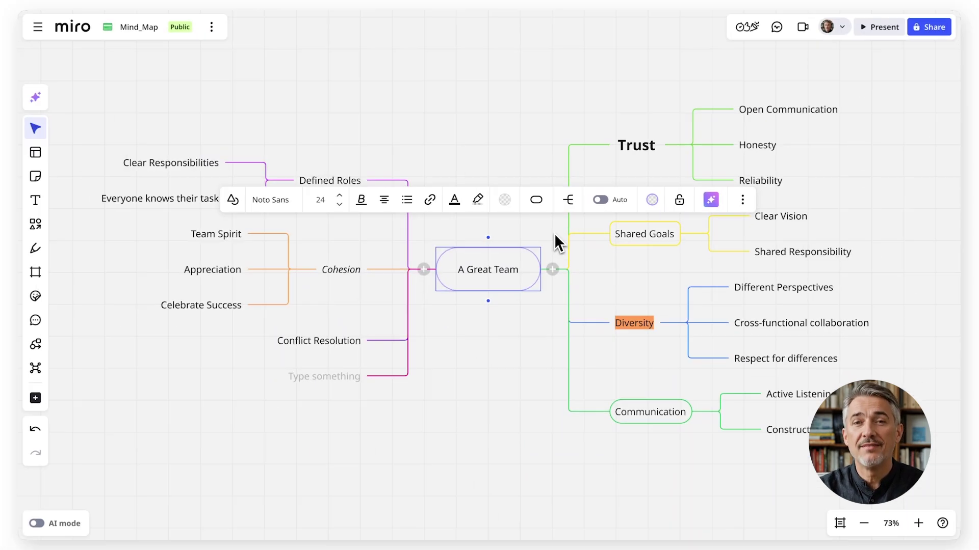
- Fill the A Great Team node green at 80% opacity and collapse Shared Goals
click(652, 199)
click(645, 260)
drag(638, 314, 677, 314)
click(628, 390)
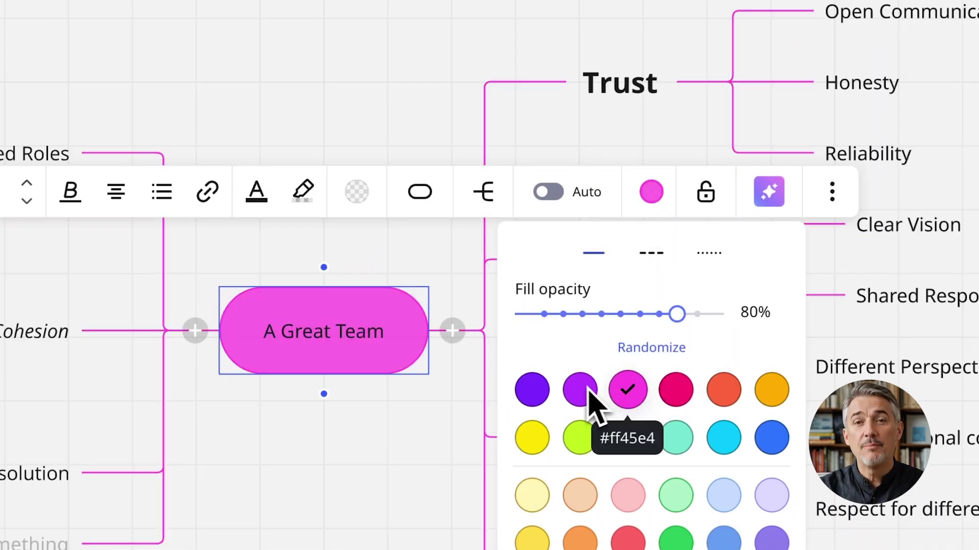
click(628, 437)
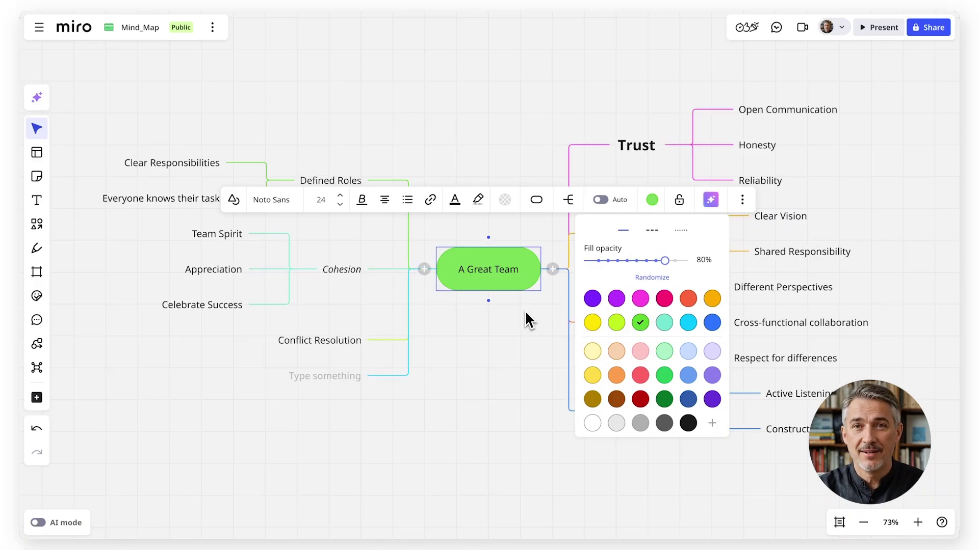
click(525, 311)
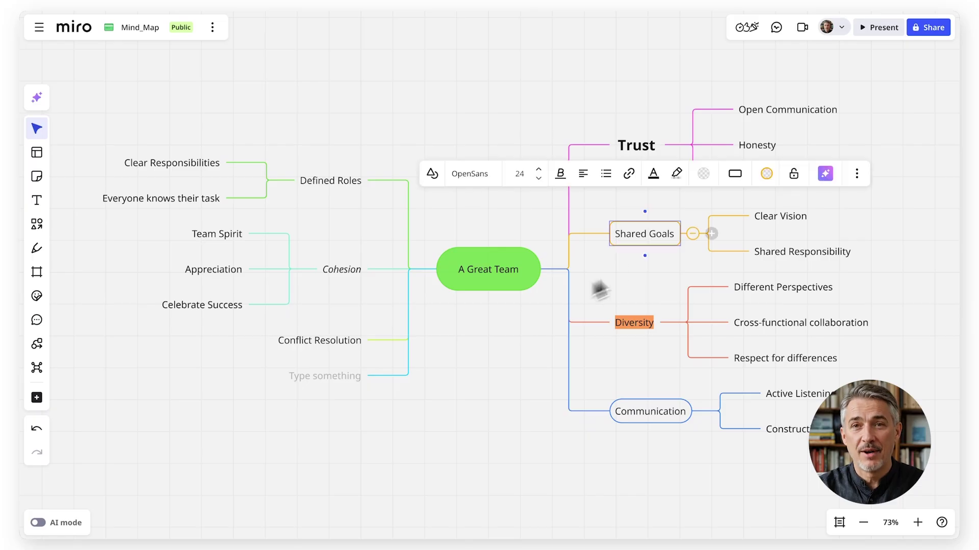
click(693, 233)
click(686, 412)
- Collapse Communication and Cohesion, switch connectors to curved lines and turn on auto layout
click(704, 412)
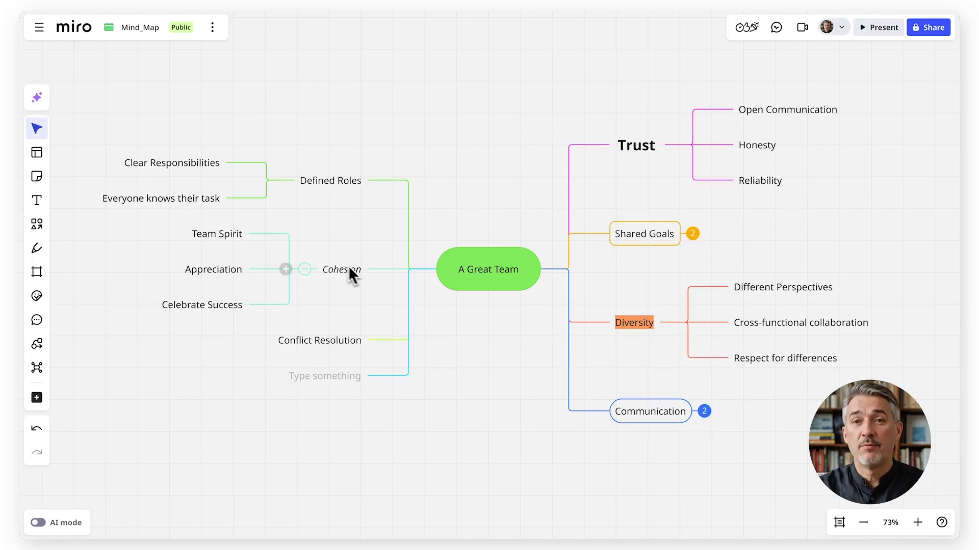
click(304, 269)
click(499, 288)
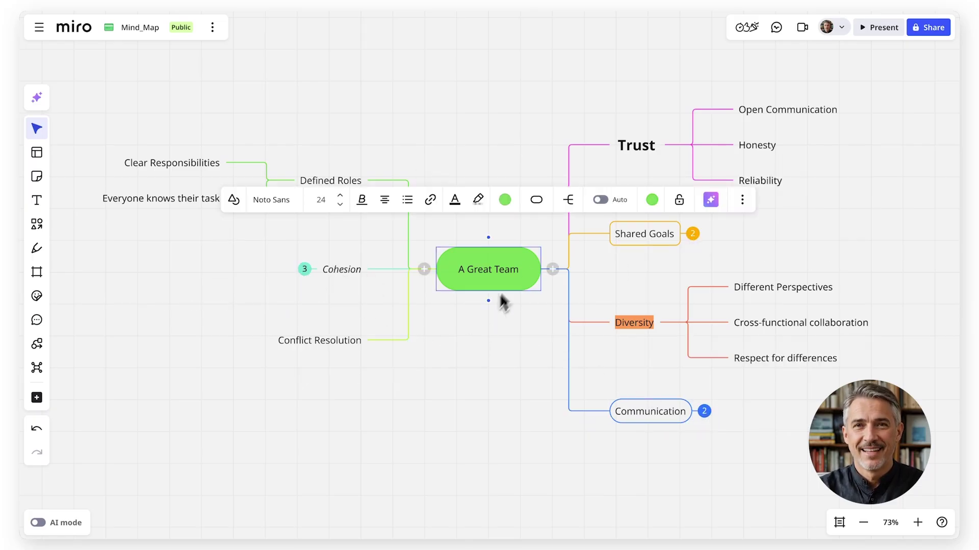
click(573, 200)
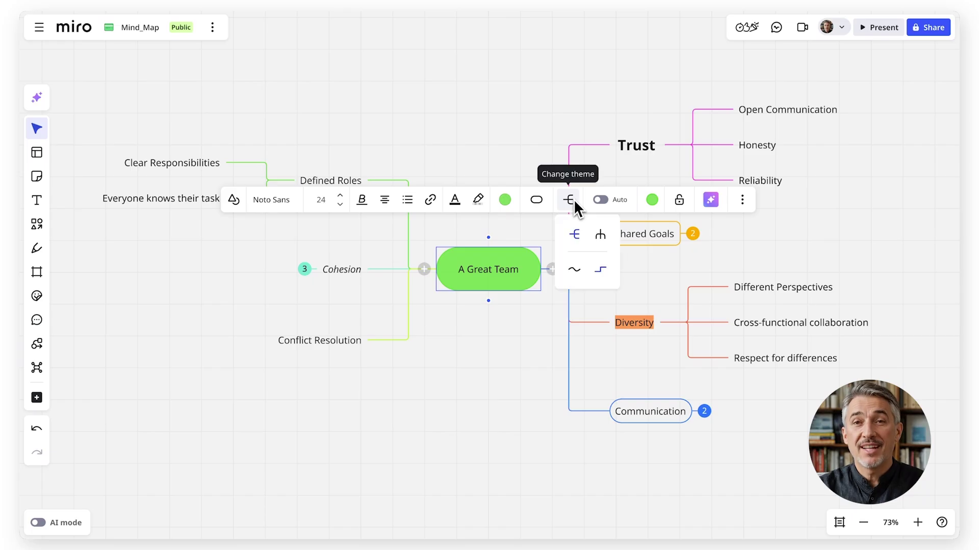
click(573, 268)
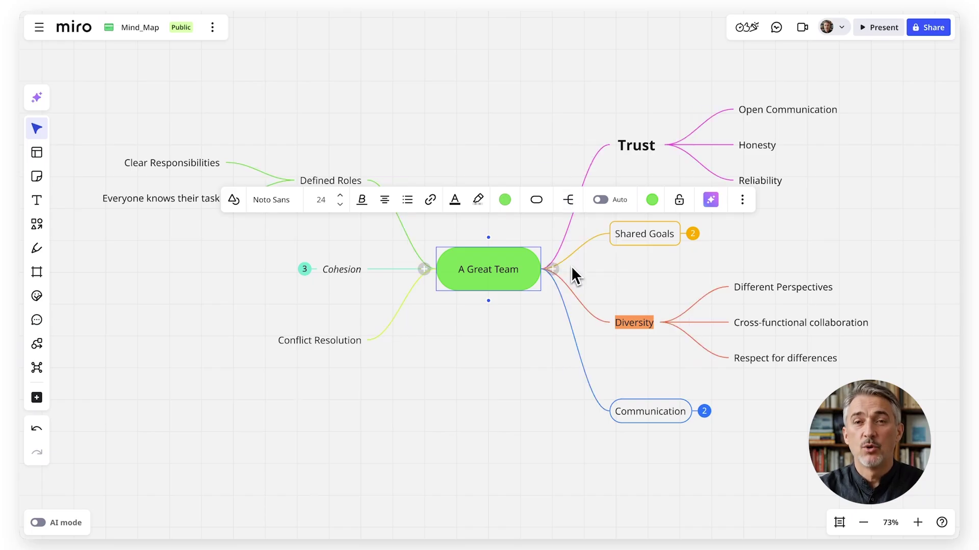
click(602, 199)
click(493, 353)
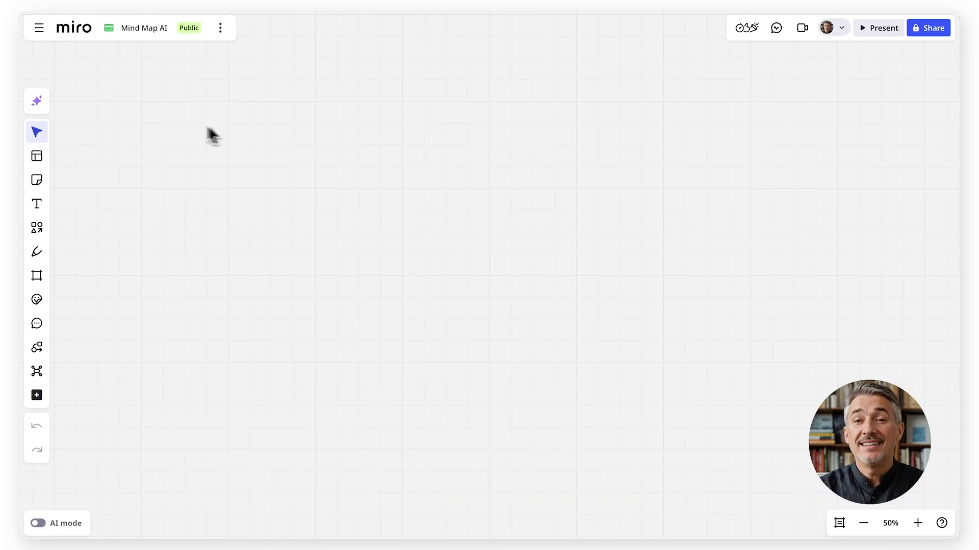
- Ask Miro AI for a mind map: 'Outline a marketing plan for a new product launch'
click(39, 105)
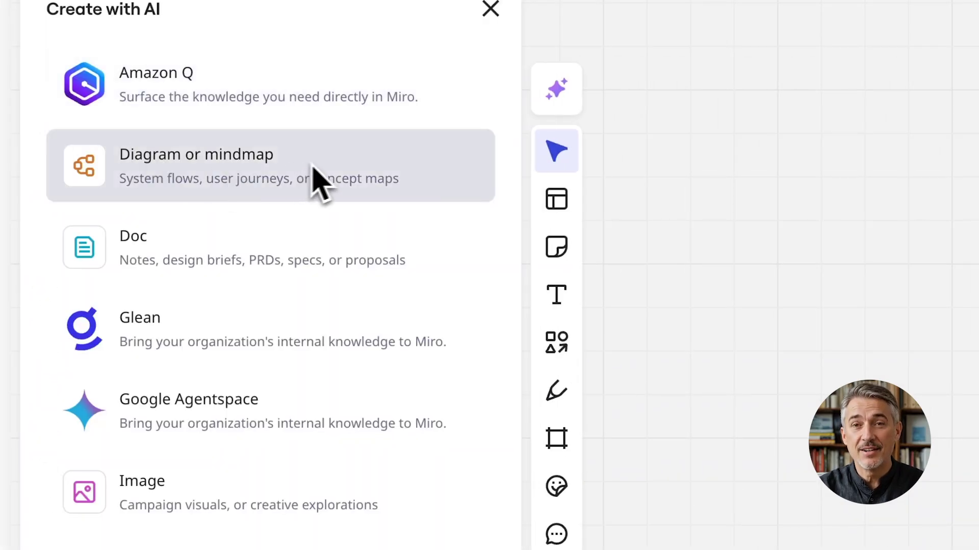
click(342, 176)
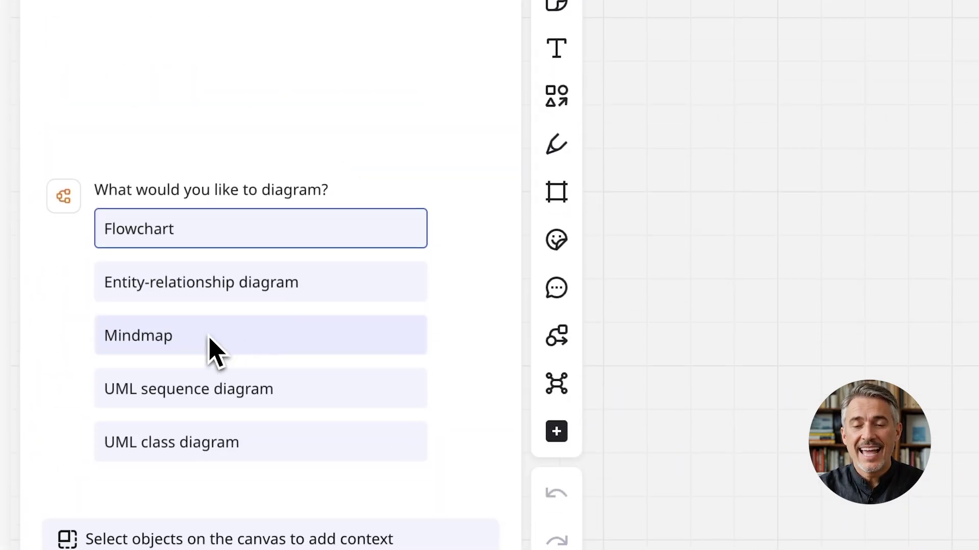
click(214, 347)
click(76, 469)
text(Outline a marketing plan for a)
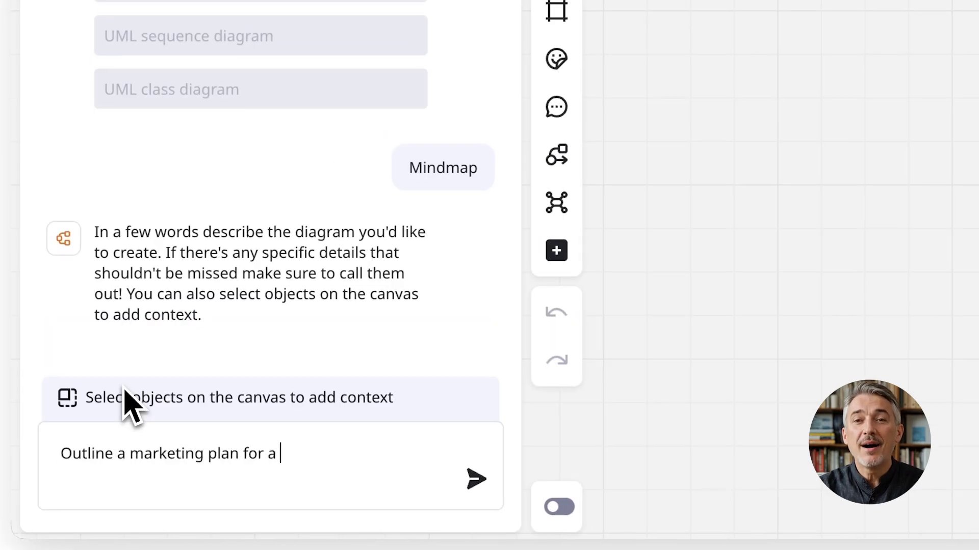
text( new product launch)
key(Return)
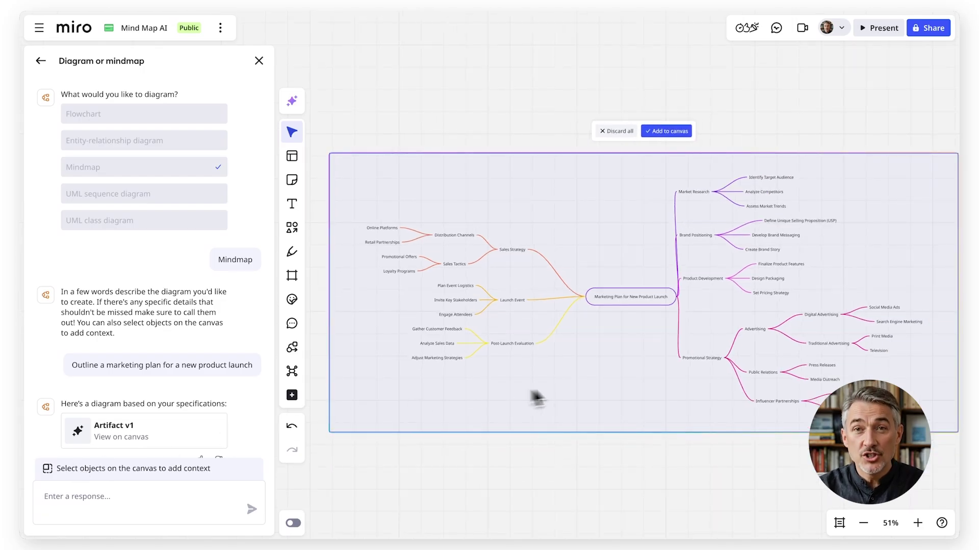
- Look over the draft and ask the AI to translate it into German
scroll(656, 341, up, 5)
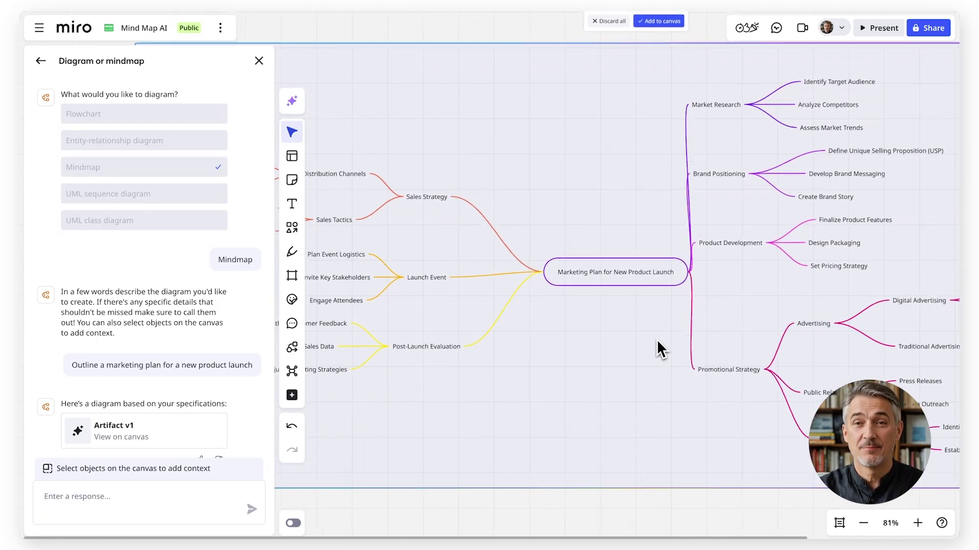
scroll(656, 341, right, 8)
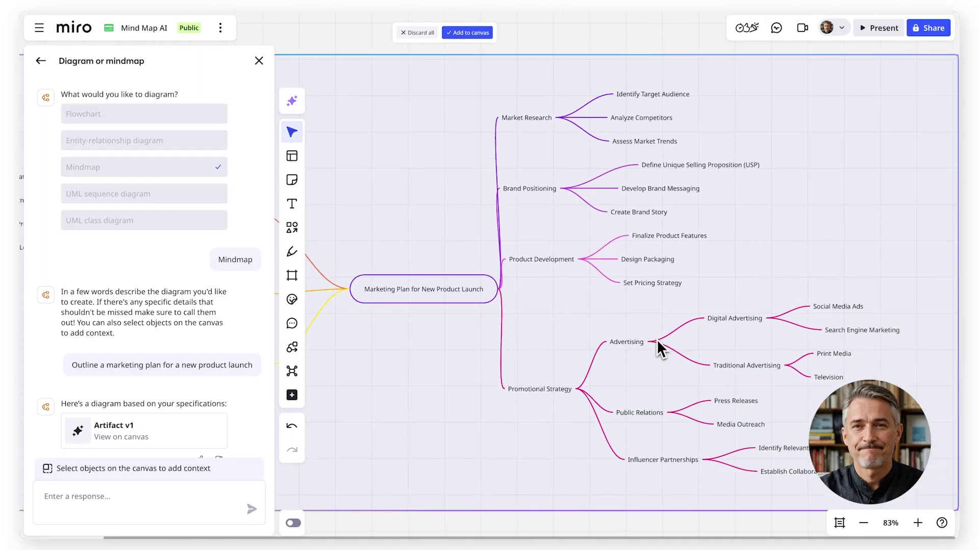
scroll(656, 340, left, 5)
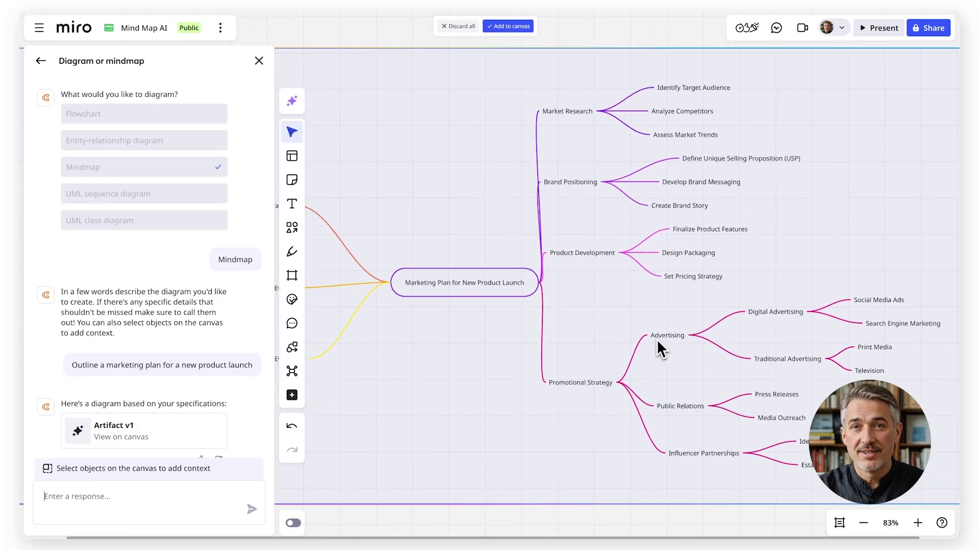
scroll(657, 350, left, 2)
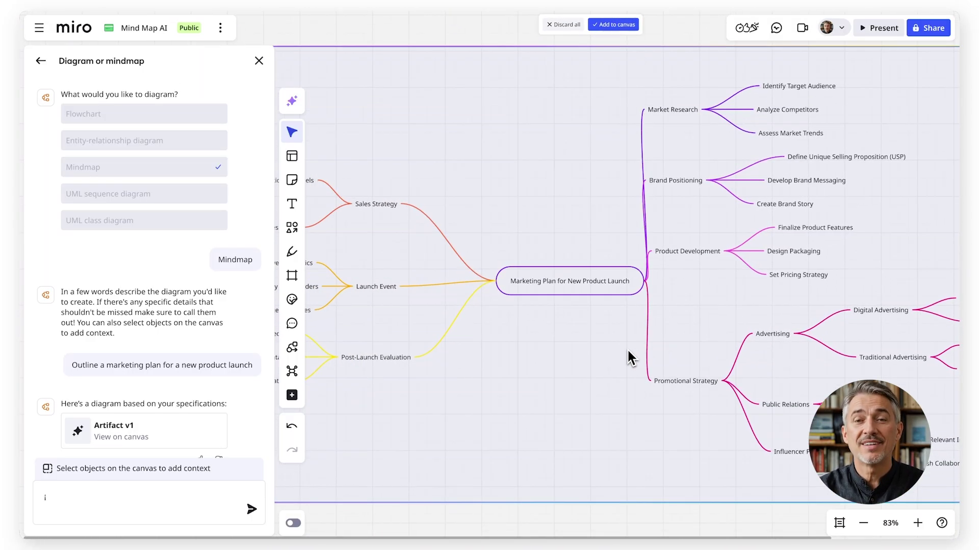
scroll(629, 351, down, 4)
scroll(628, 351, left, 4)
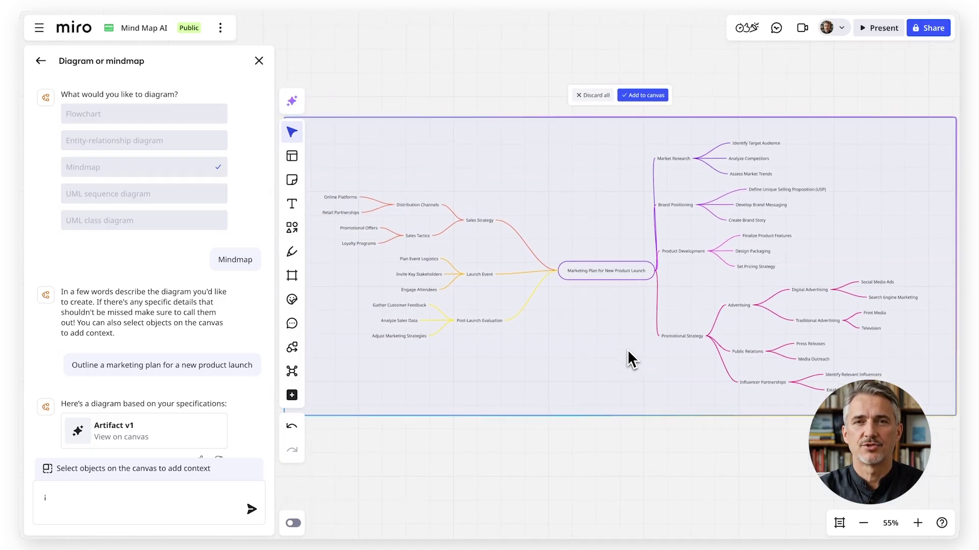
text(translate into ger)
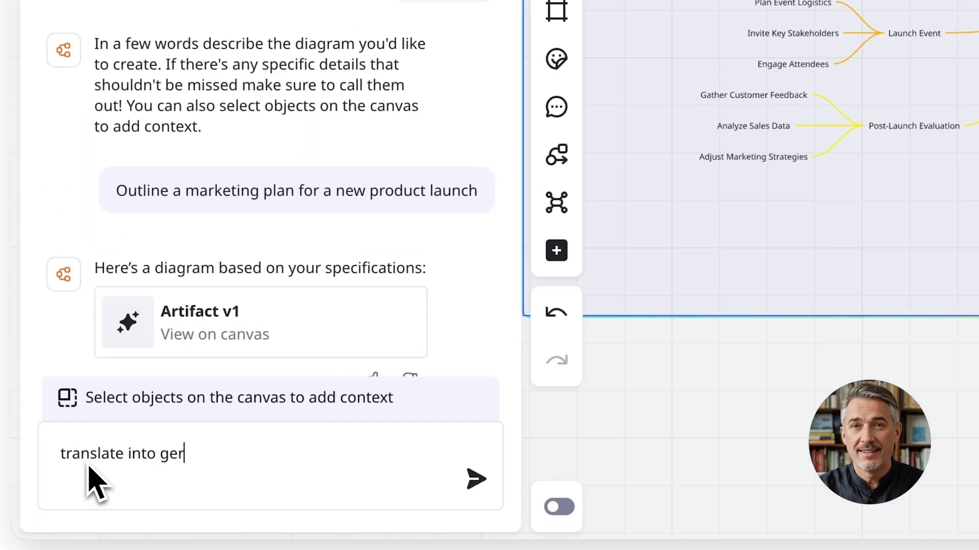
text(man)
key(Return)
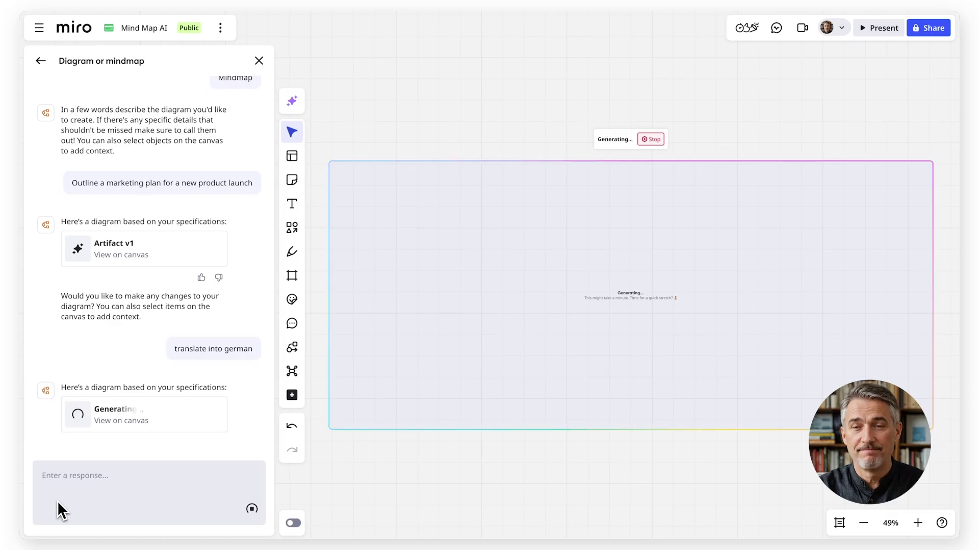
- Switch the preview back to English and ask the AI to include a PR section
scroll(752, 284, up, 5)
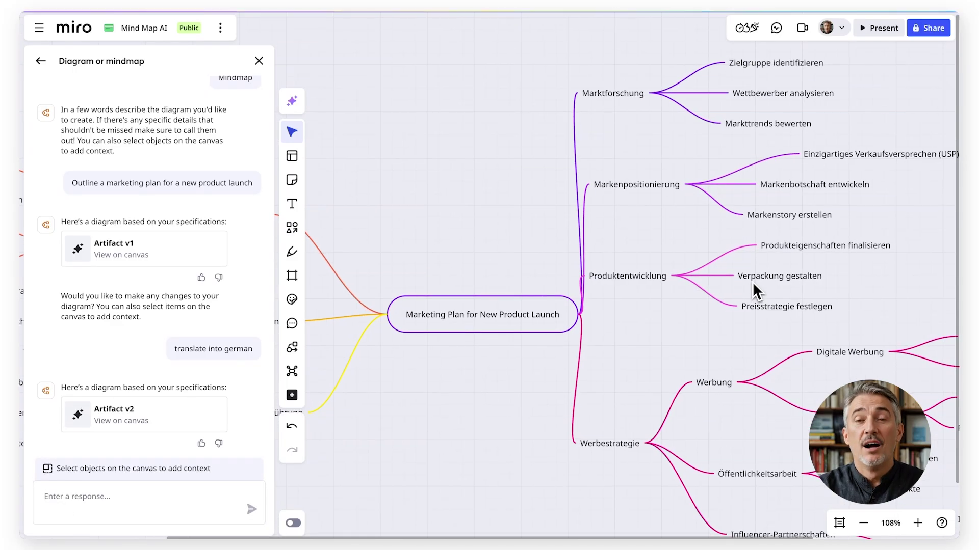
scroll(751, 281, down, 5)
click(530, 117)
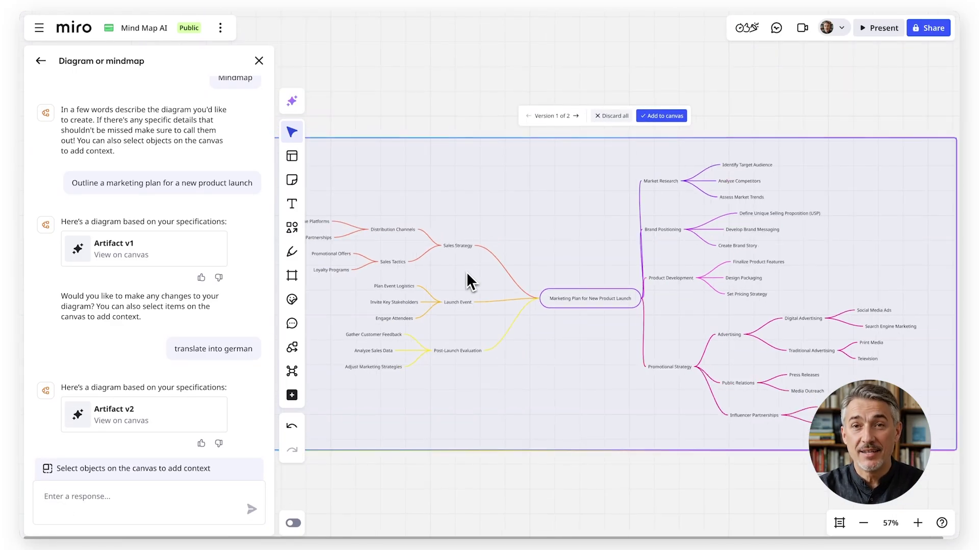
scroll(467, 271, left, 2)
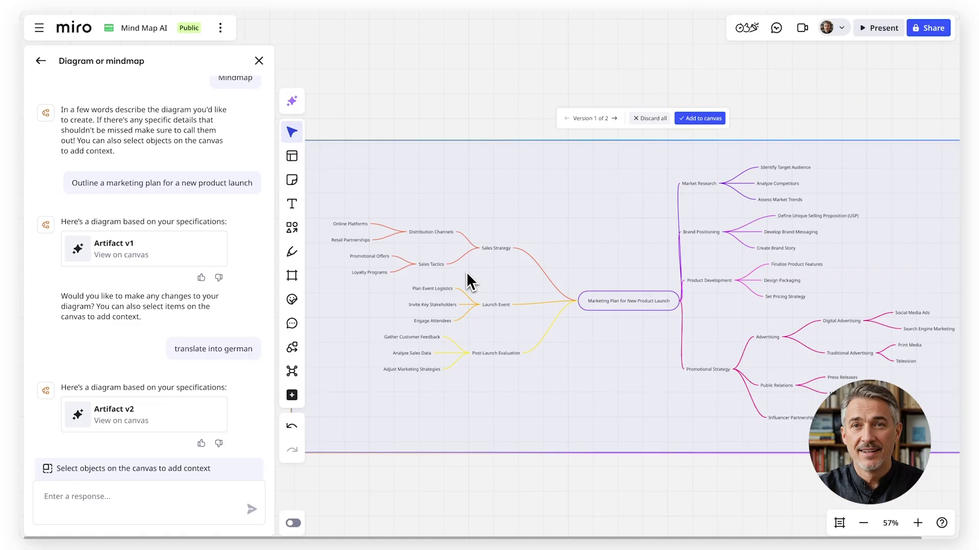
click(99, 506)
text(include a section for PR)
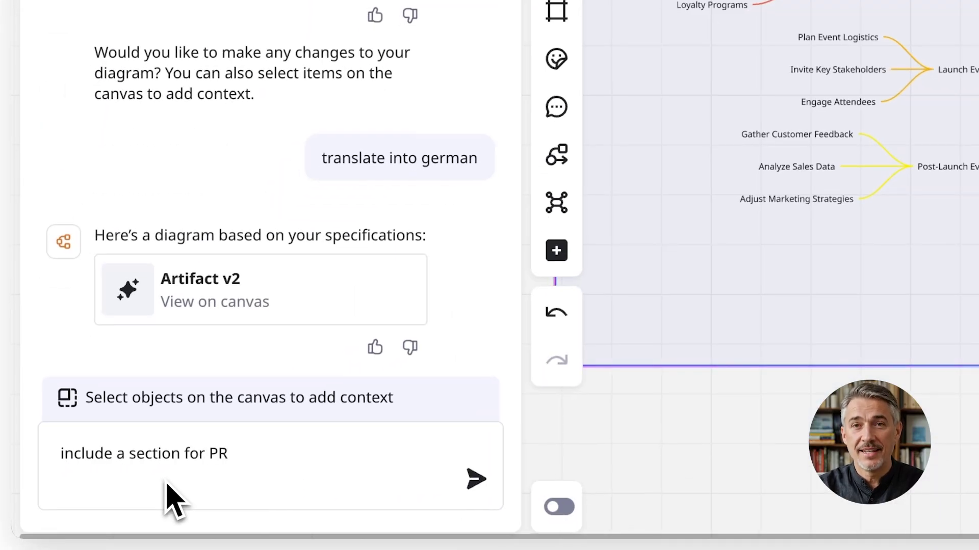
key(Return)
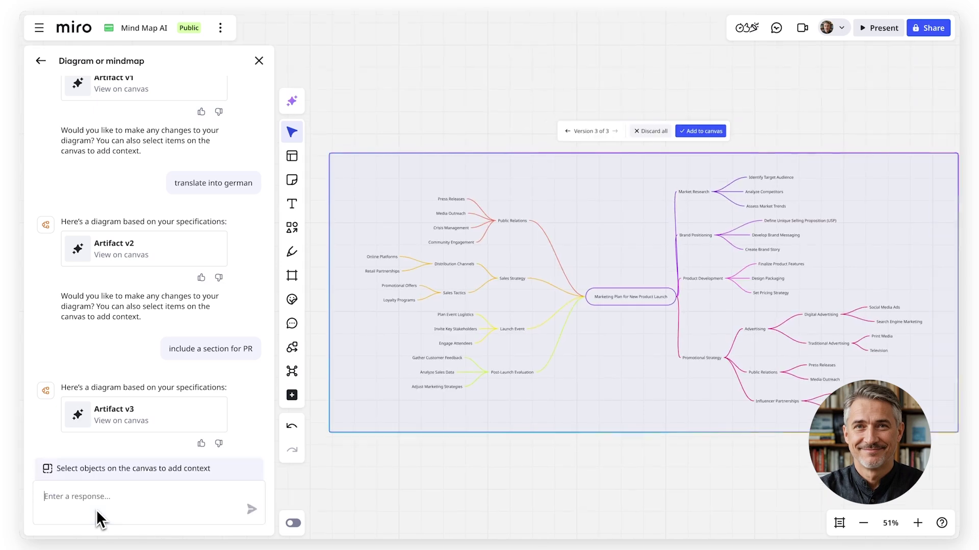
scroll(487, 227, up, 5)
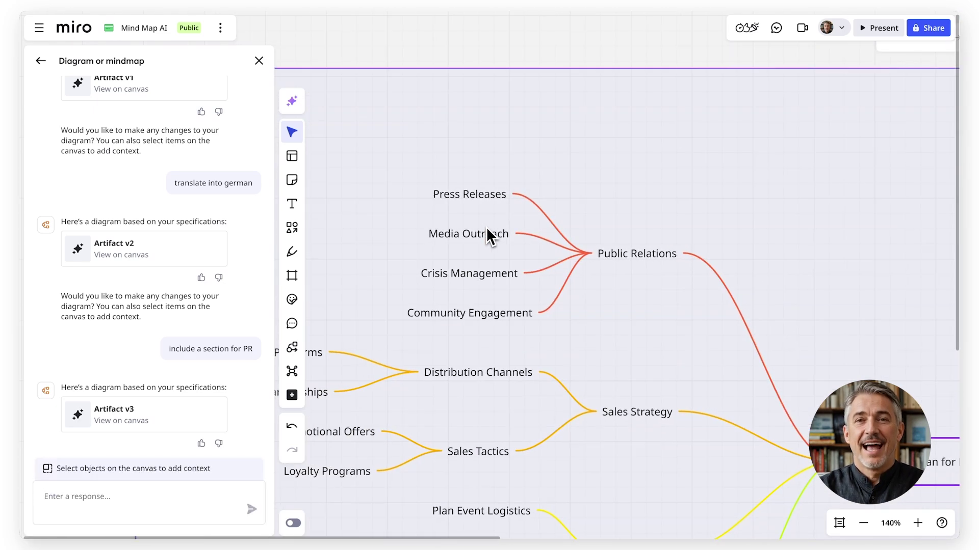
scroll(486, 227, down, 3)
- Place the mind map, select all of it, and generate a Product Brief with Miro AI
click(815, 125)
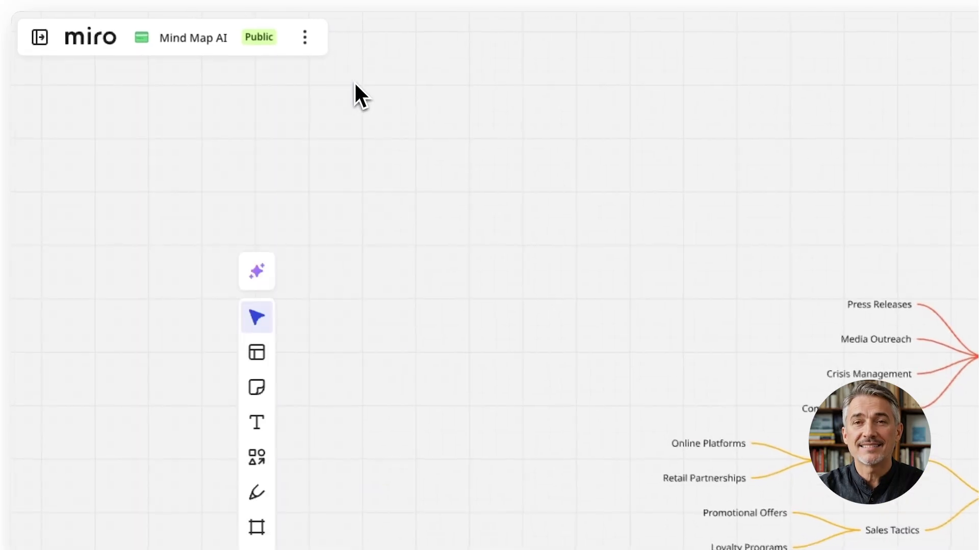
drag(89, 82, 814, 388)
click(690, 84)
mouse_move(715, 139)
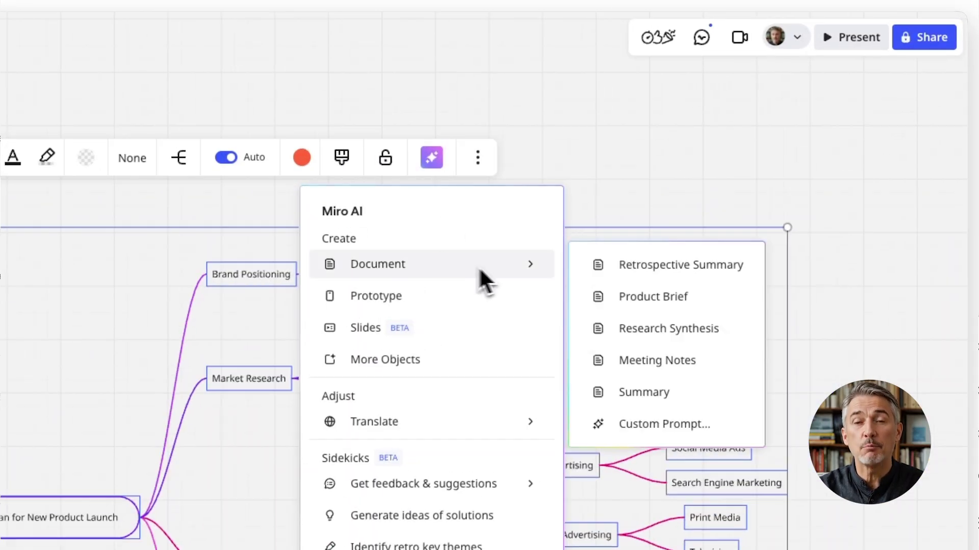
click(827, 155)
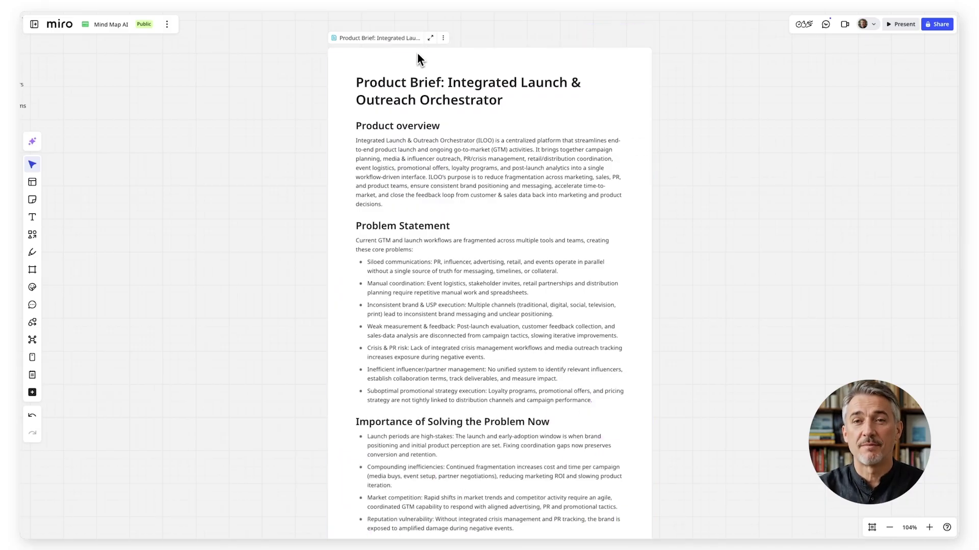
- Review the expanded 'Integrated Launch & Outreach Orchestrator' brief, then return to the canvas
click(430, 37)
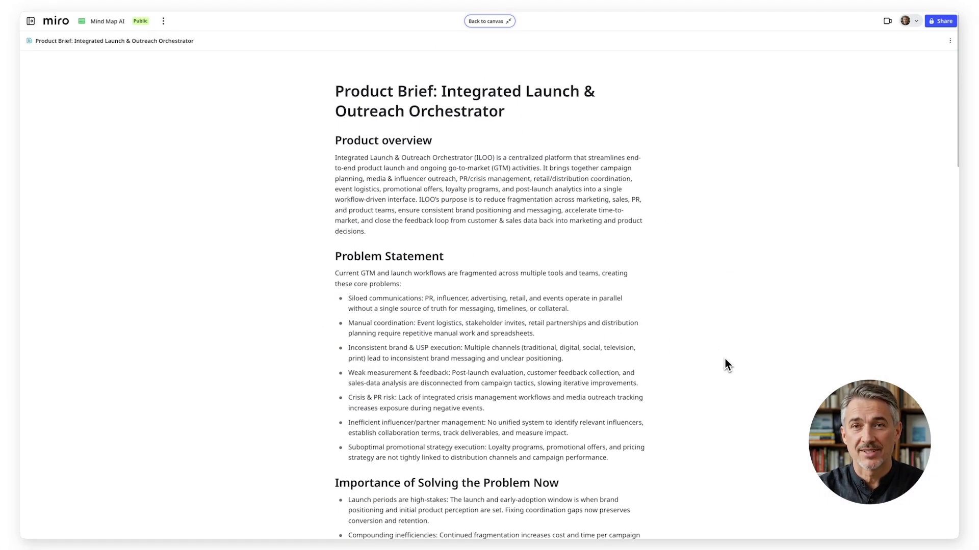
scroll(725, 359, down, 20)
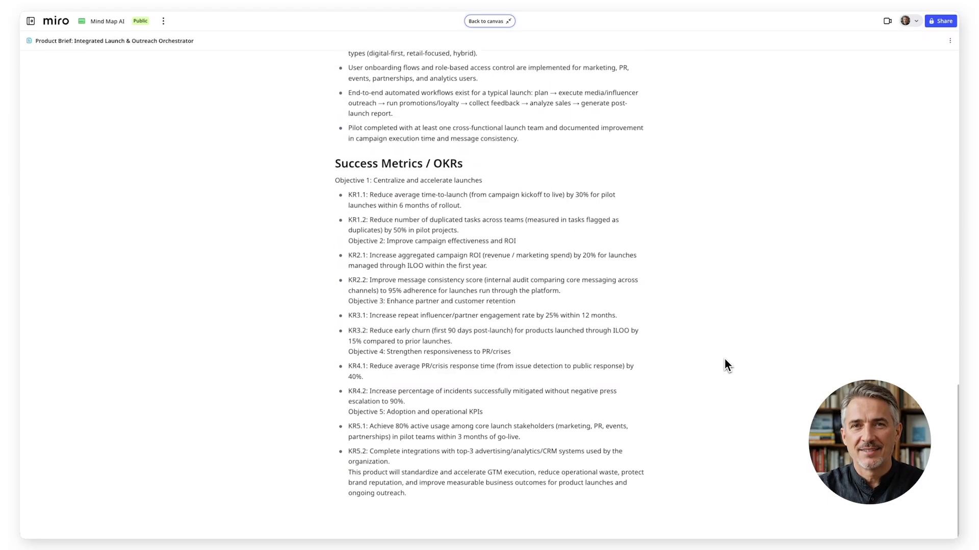
scroll(724, 359, up, 15)
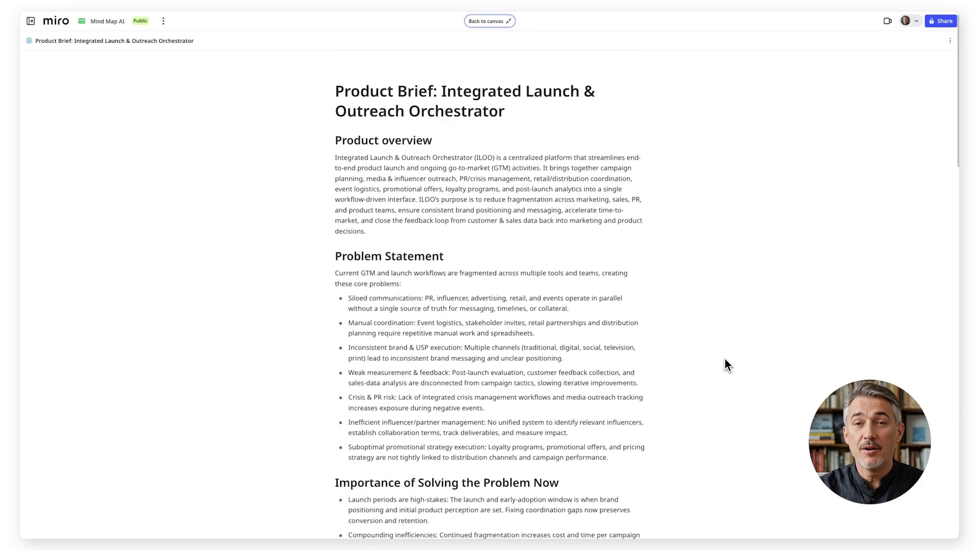
click(489, 21)
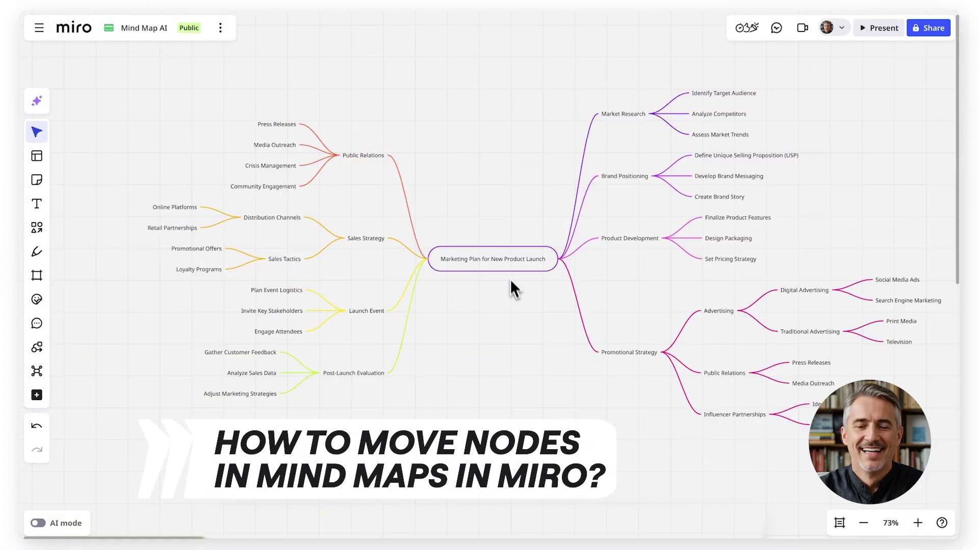
- Reposition mind-map branches, sending Product Development to the bottom and Market Research under Brand Positioning; enable Auto layout
click(505, 260)
click(734, 94)
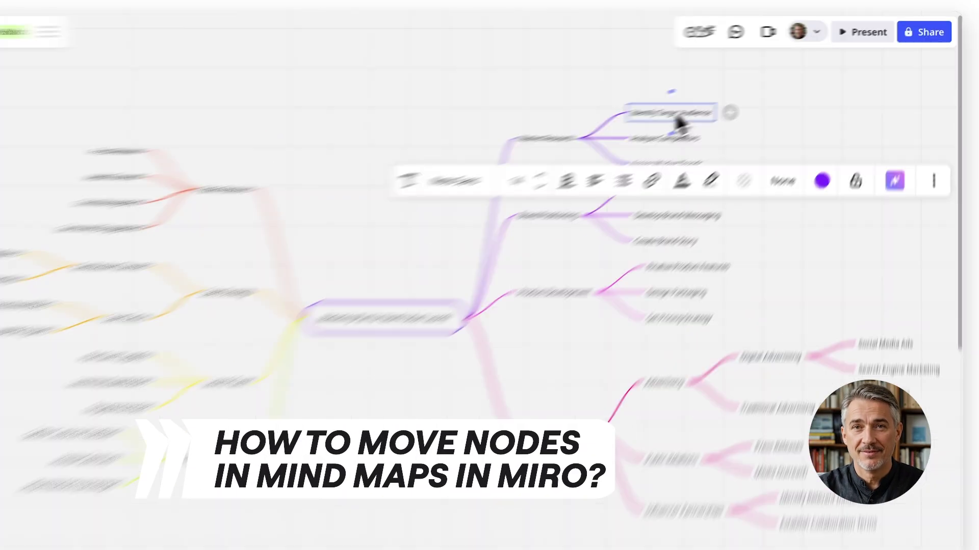
drag(734, 94, 671, 52)
drag(474, 260, 621, 271)
drag(300, 331, 117, 366)
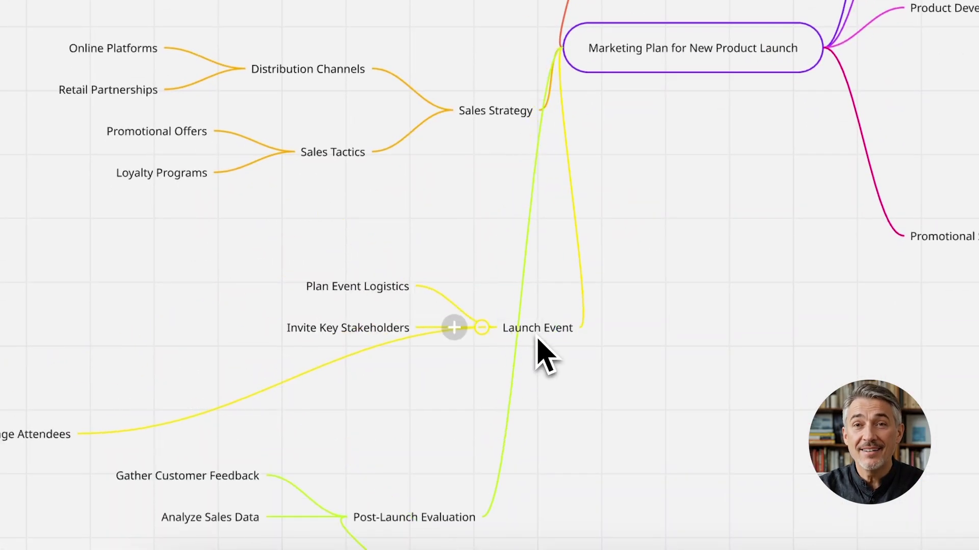
drag(970, 243, 978, 0)
drag(961, 177, 939, 323)
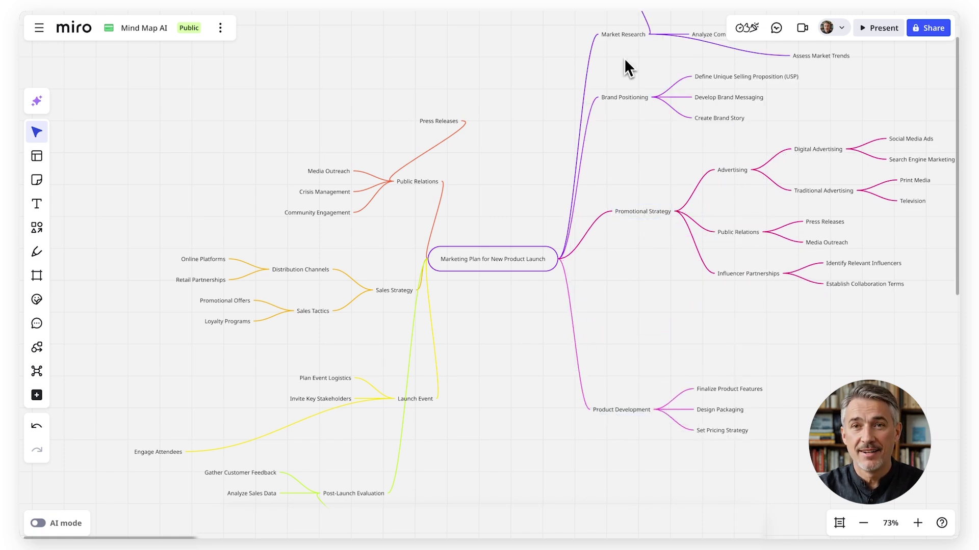
drag(623, 34, 644, 196)
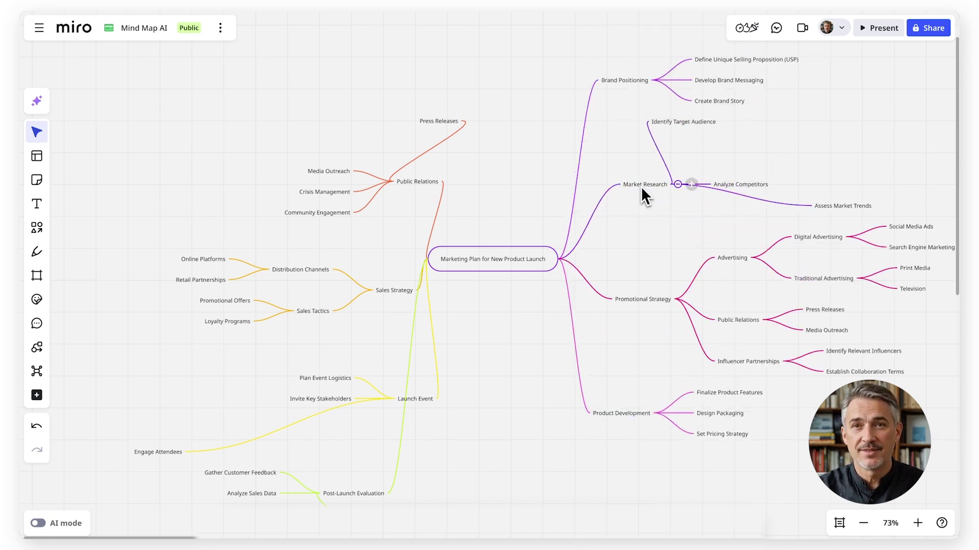
drag(307, 273, 345, 124)
click(496, 272)
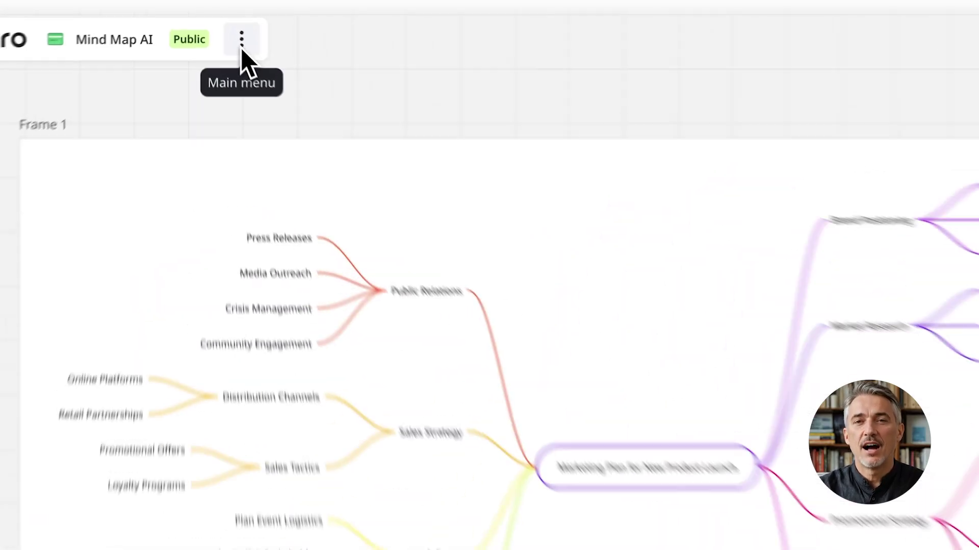
- Export the board as a Small file size PDF named Mind Map AI in Downloads
click(220, 27)
mouse_move(386, 126)
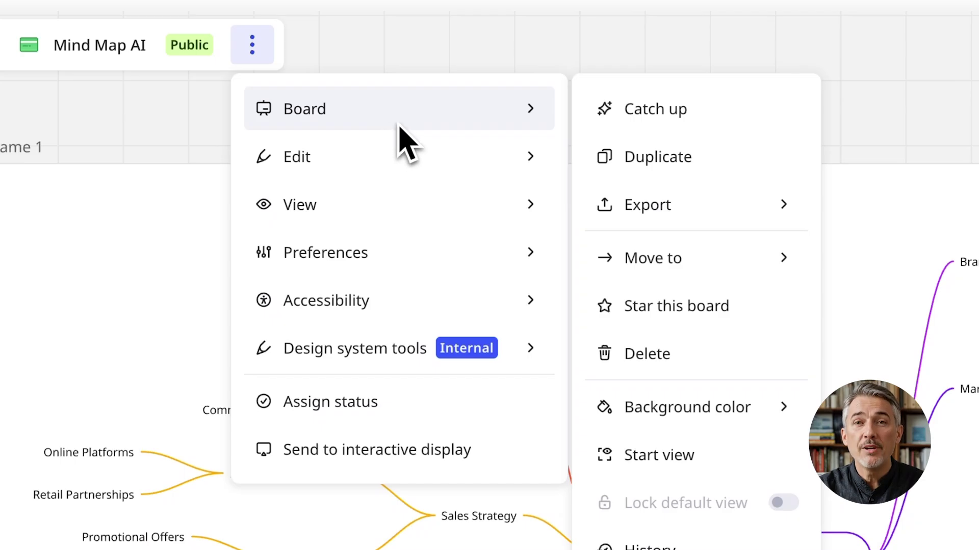
mouse_move(724, 225)
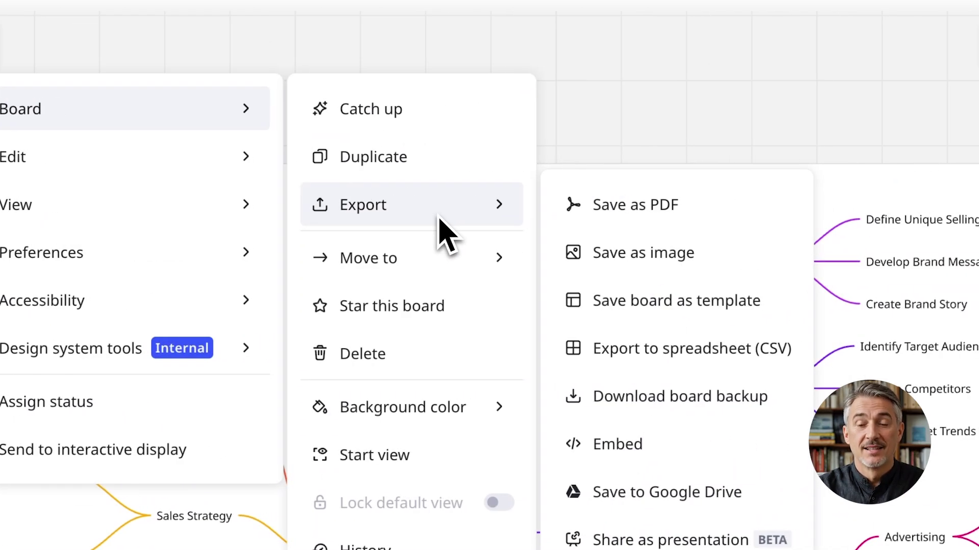
click(723, 210)
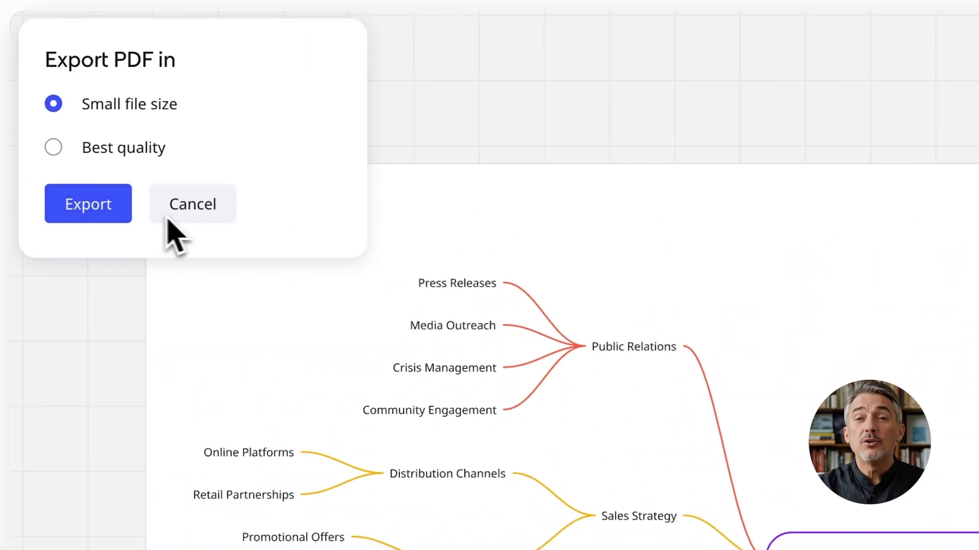
click(101, 207)
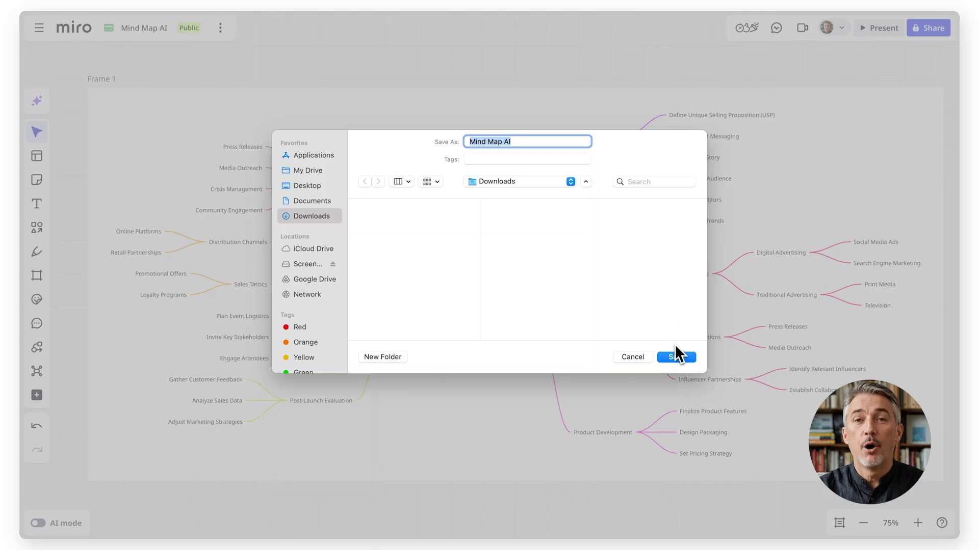
click(678, 357)
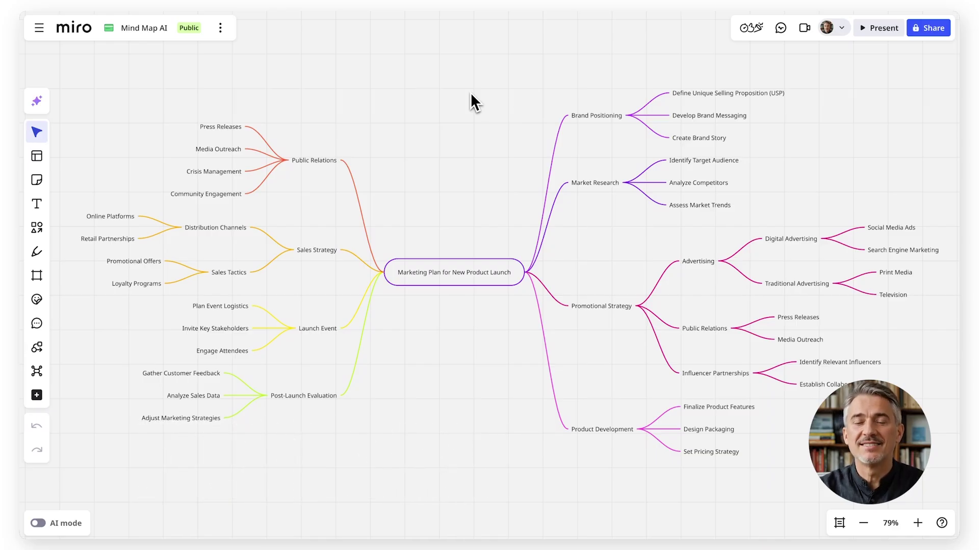
- Invite the teammate to the board with Can edit access and dismiss the start-view prompt
click(923, 33)
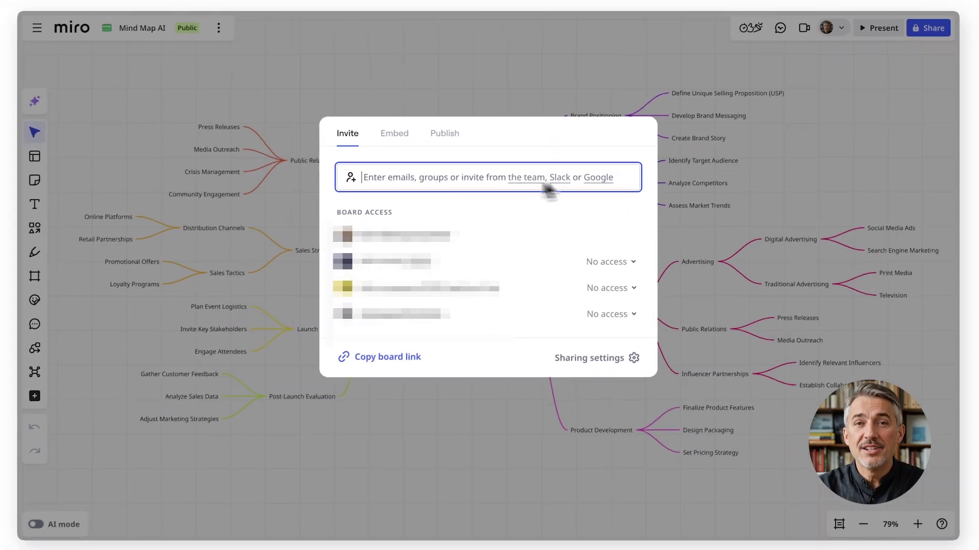
text(rae)
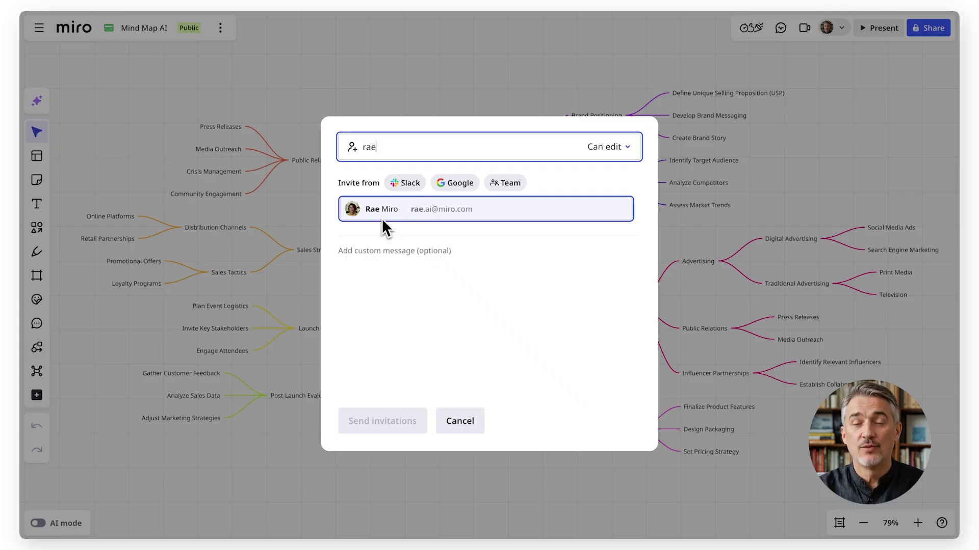
click(356, 210)
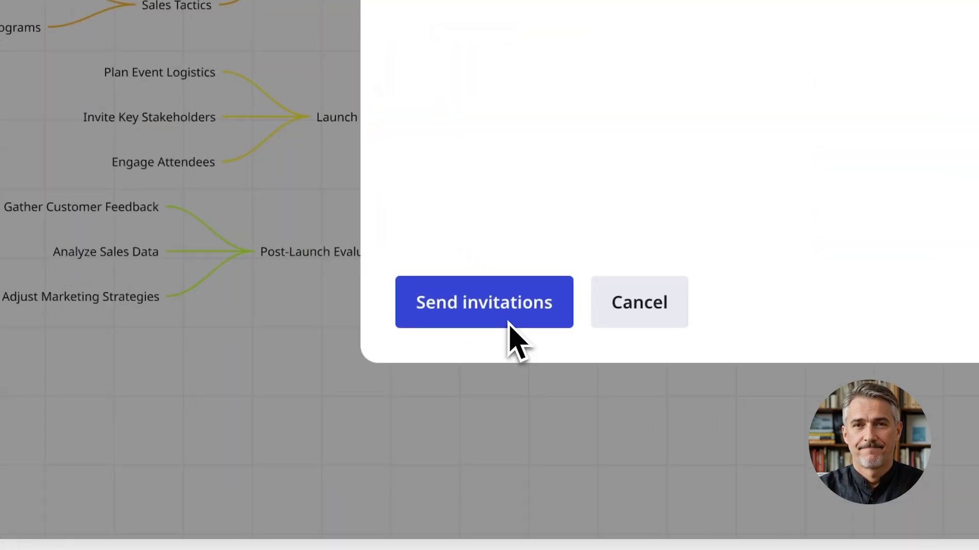
click(393, 428)
click(520, 487)
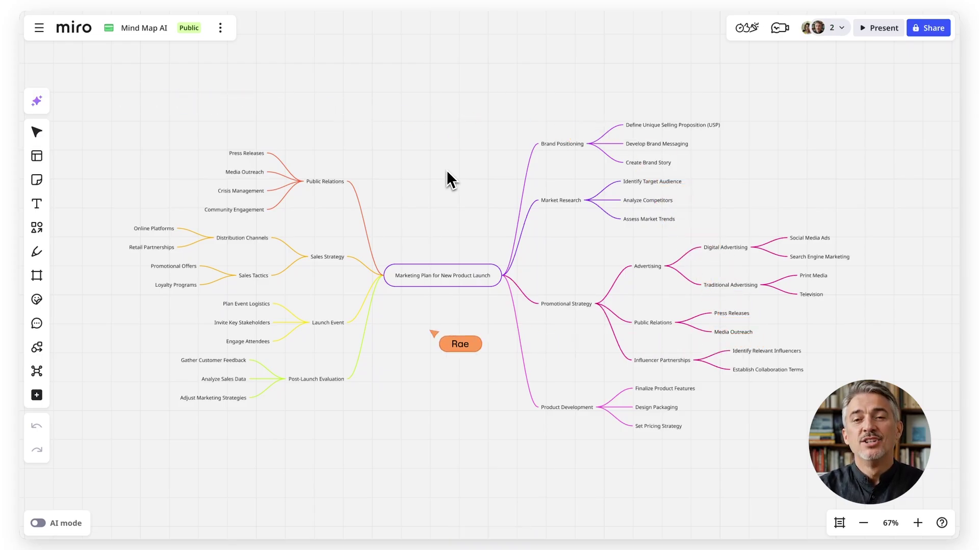
- Comment on Press Releases asking 'what do you think about this', mentioning the invited teammate
key(c)
click(247, 139)
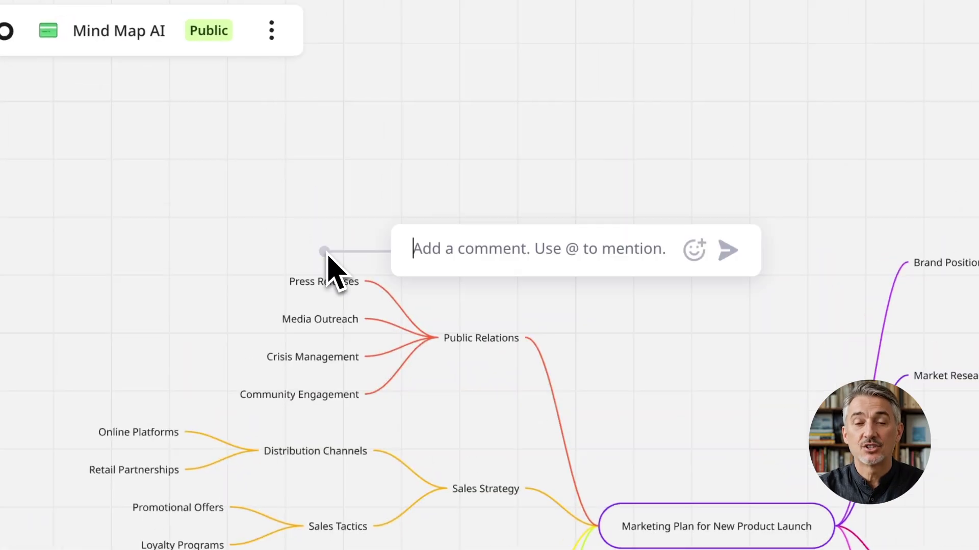
text(what do you think about this @rae)
click(497, 309)
text(?)
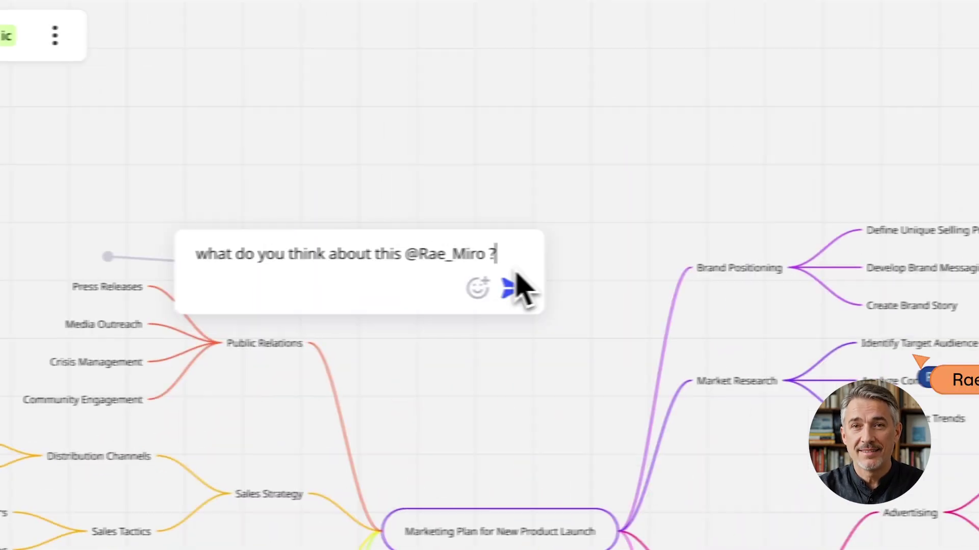
click(509, 288)
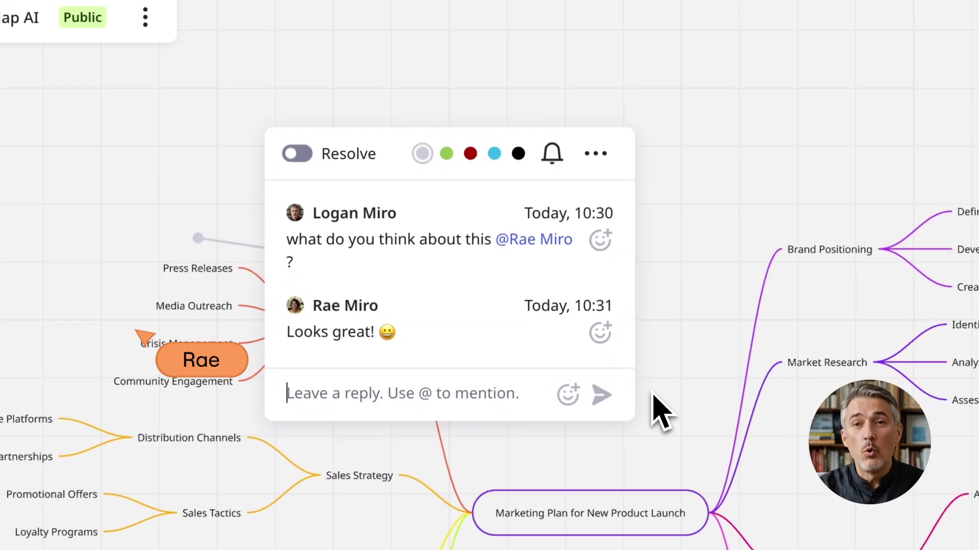
- Reply 'awesome!' to the comment thread and close it
text(awesome!)
key(Return)
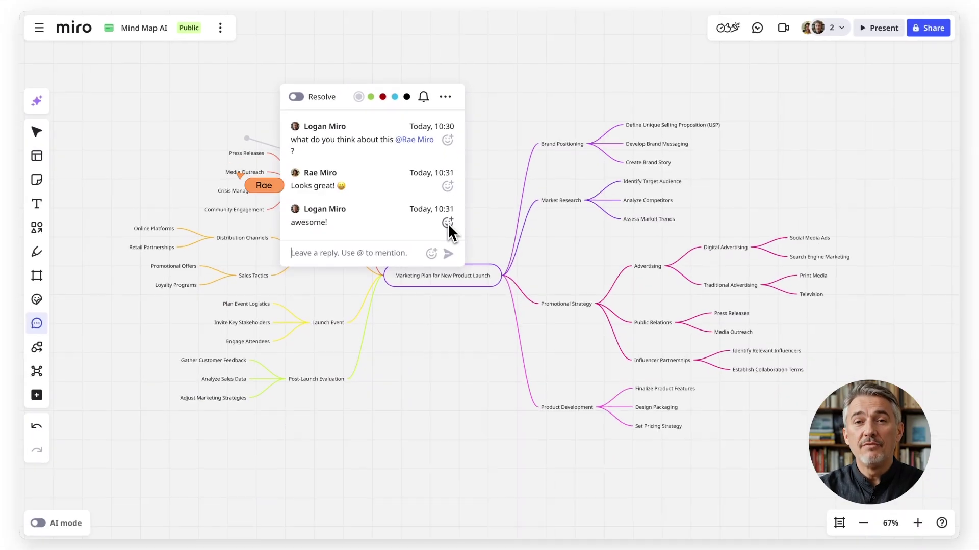
click(467, 211)
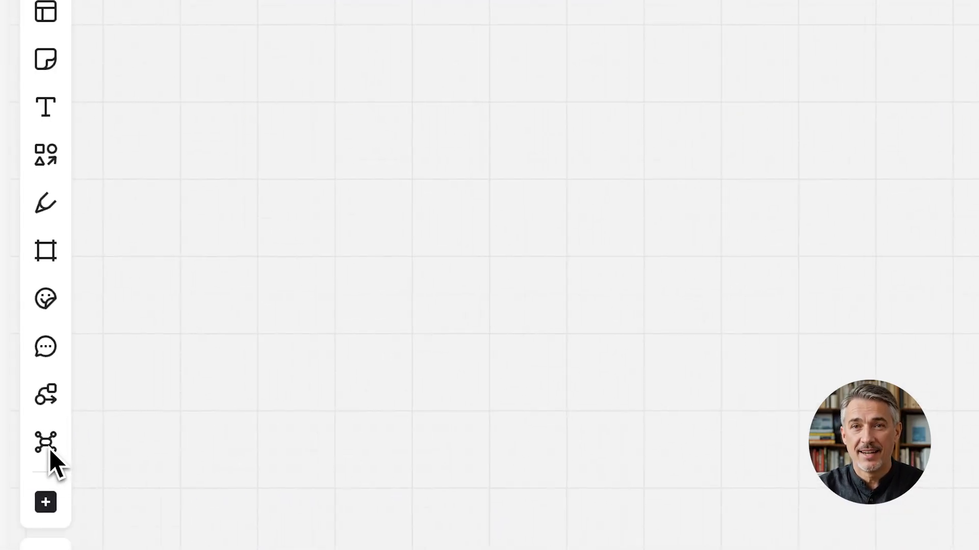
- Add the first mind map template and name its root 'Website Redesign Project'
click(46, 443)
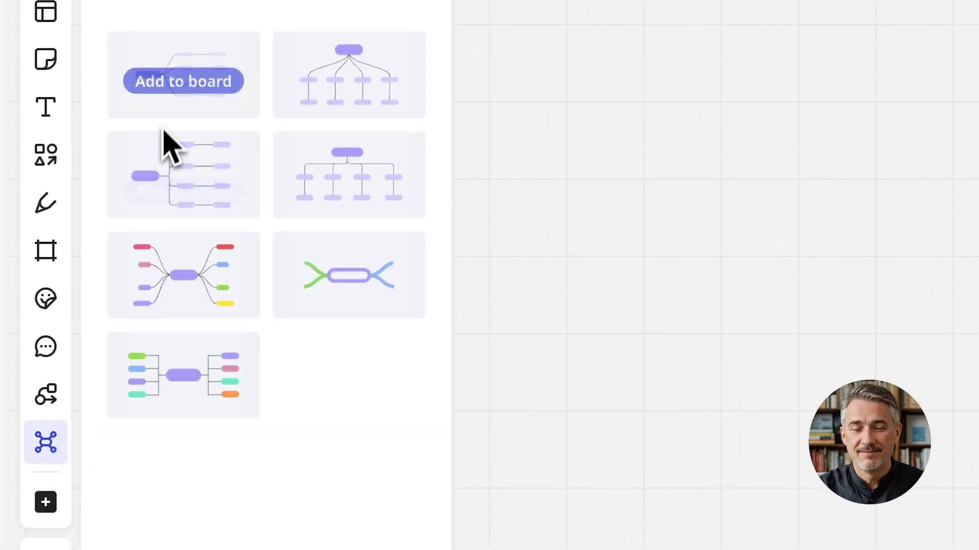
click(180, 76)
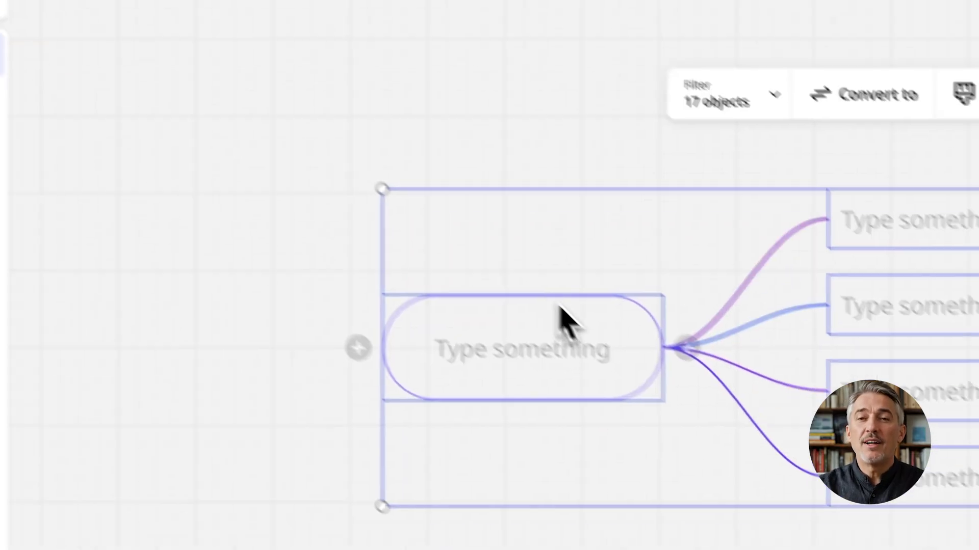
click(452, 305)
text(We)
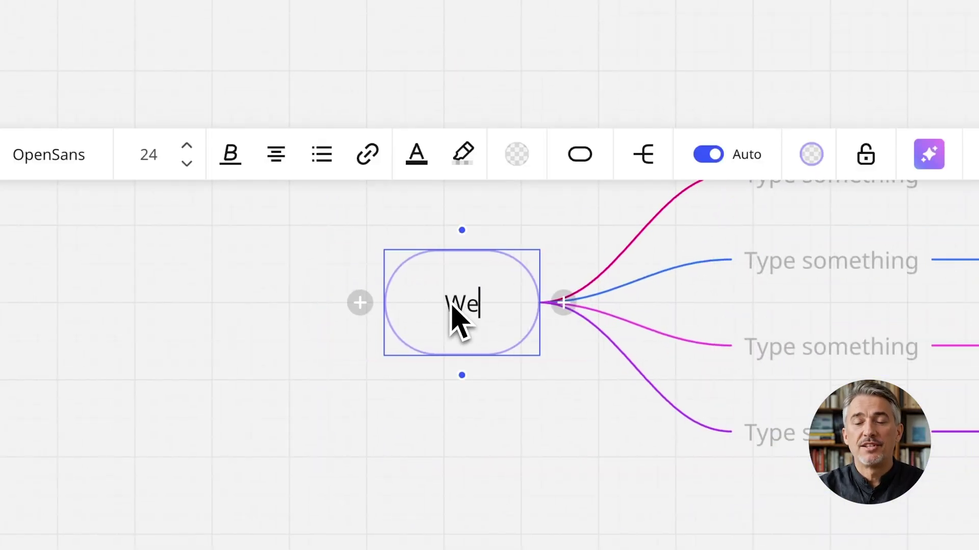
text(bsite Redesign Project)
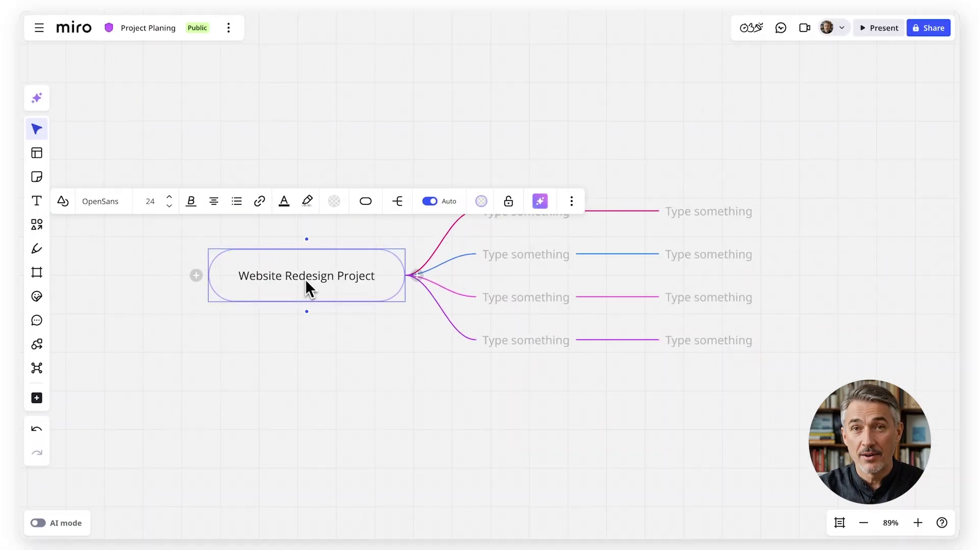
click(420, 335)
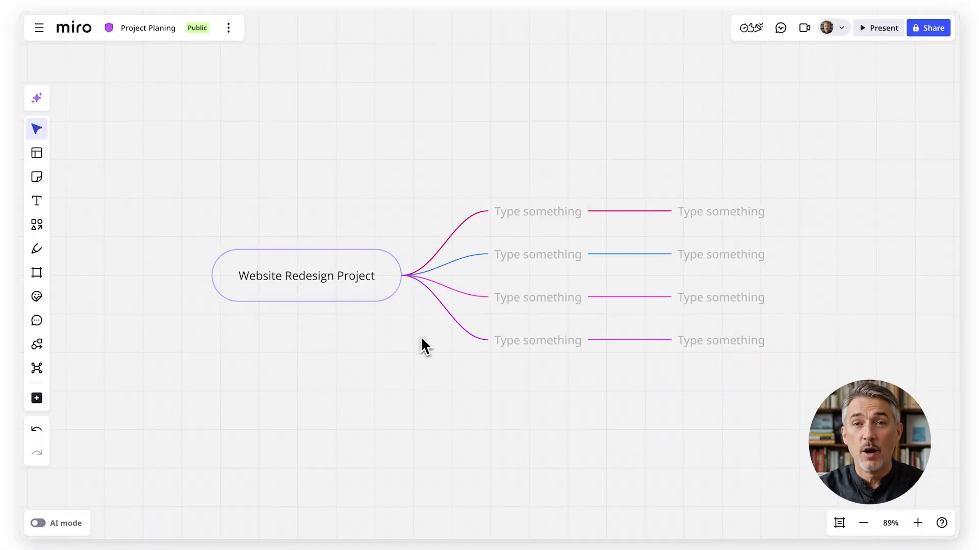
- Label Phase 1: Research & Discovery with Competitor analysis, User interviews and Current website audit
click(533, 210)
text(Phase 1: Research & Discovery)
click(755, 212)
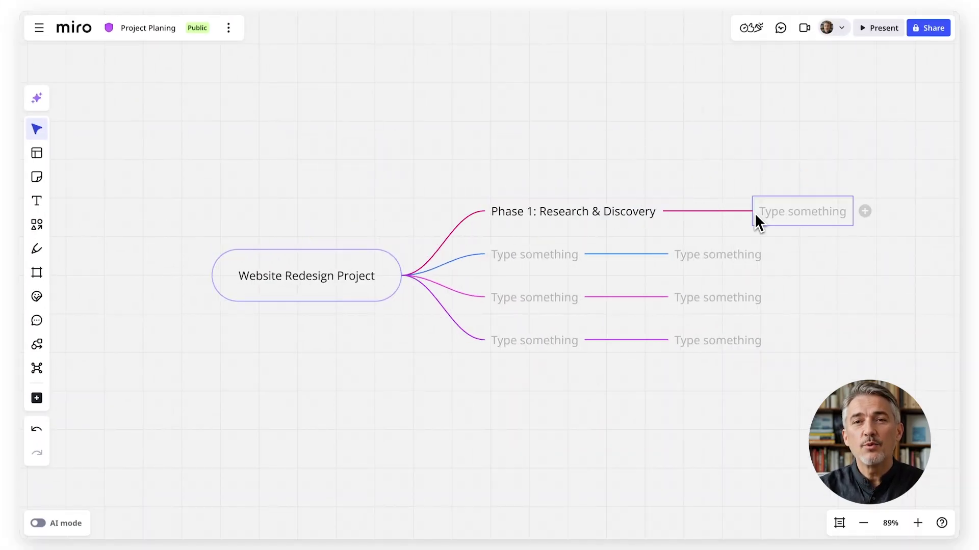
text(Competitor analysis)
key(Return)
text(User interviews)
key(Return)
text(Current website audit)
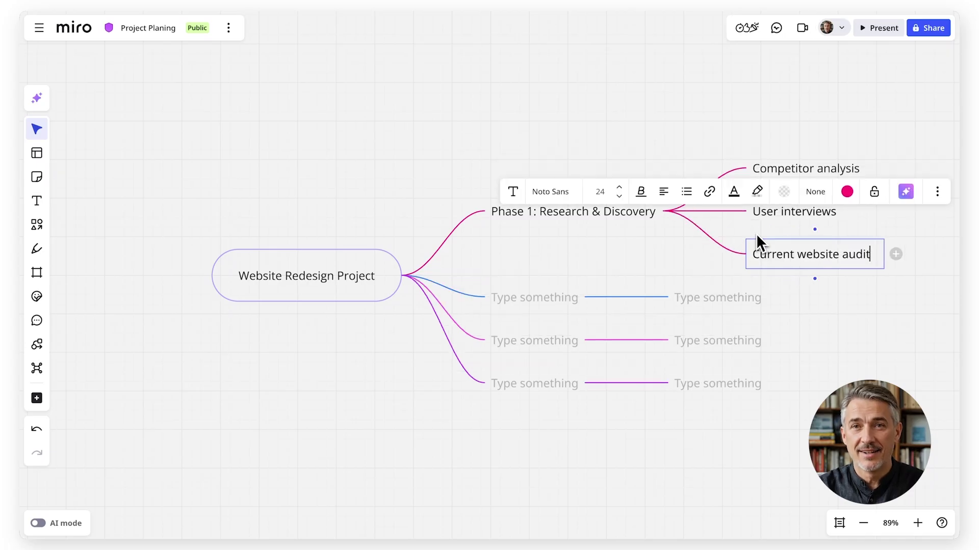
- Create the Phase 2: Design branch with Wireframes, Style Guide and UI mockups
click(529, 299)
text(Phase 2: DesignWireframes)
click(621, 298)
text(Style Guide)
click(619, 300)
text(UI mockups)
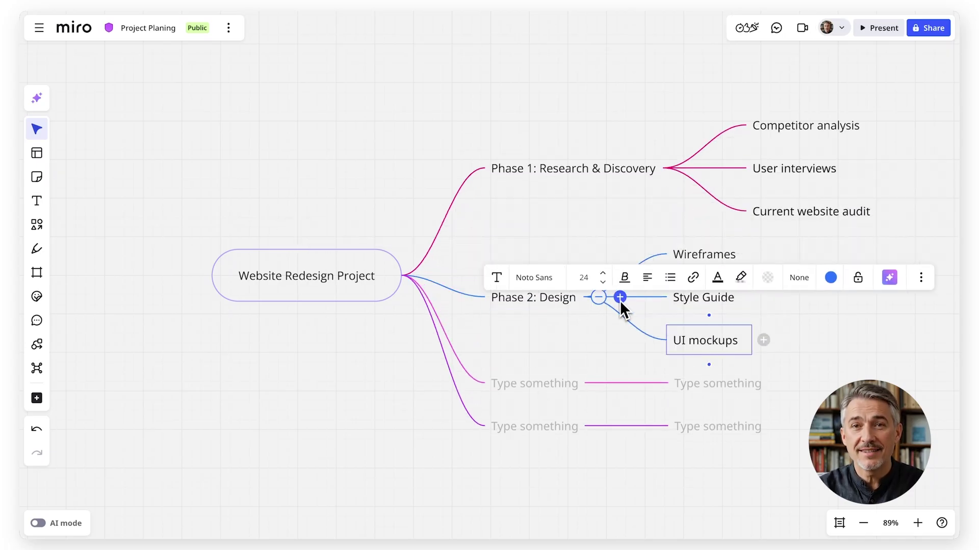
- Create Phase 3: Development with Frontend (HTML), Backend integration and CMS Setup
click(532, 384)
text(Phase 3: Development)
click(726, 385)
text(Frontend (HTML))
click(659, 383)
text(Backend integration)
click(659, 383)
text(CMS Setup)
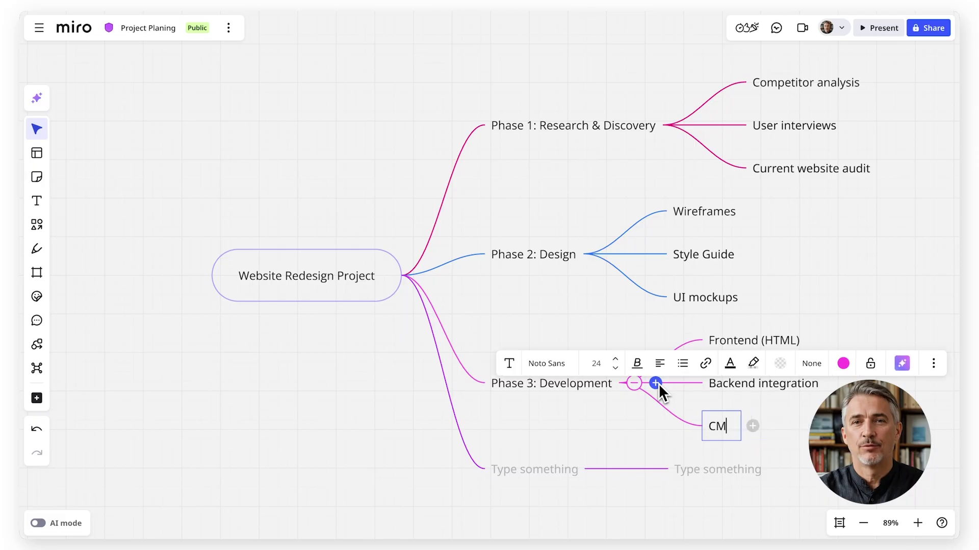
- Create Phase 4: Testing & Launch with Usability Testing, Bug Fixes and final launch
click(550, 467)
text(Phase 4: Testing & Launch)
click(732, 470)
text(Usability Testing)
click(675, 469)
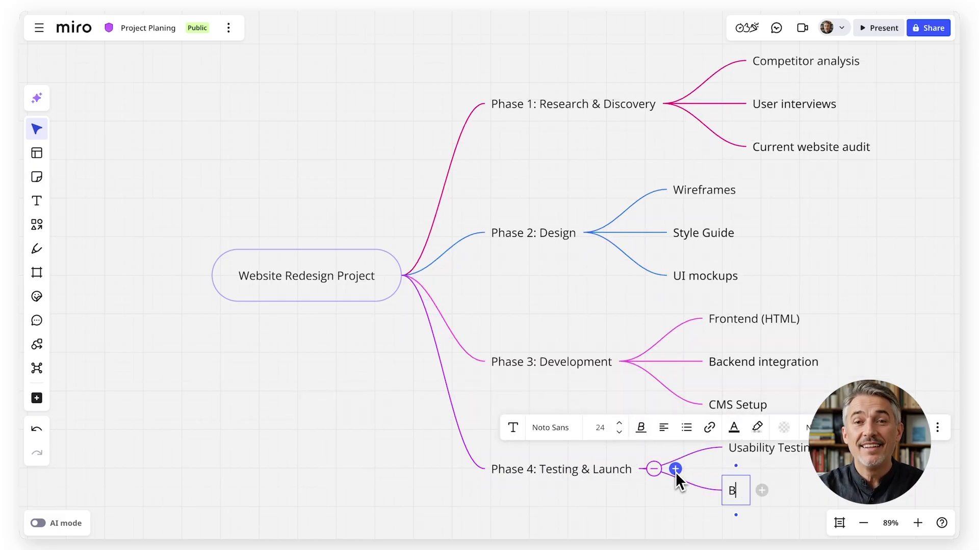
text(Bug Fixes)
click(675, 469)
text(final launch)
- Add a Resources branch with Design team, Developers and Budget & timeline, then fit the map in view
click(494, 268)
text(Resources)
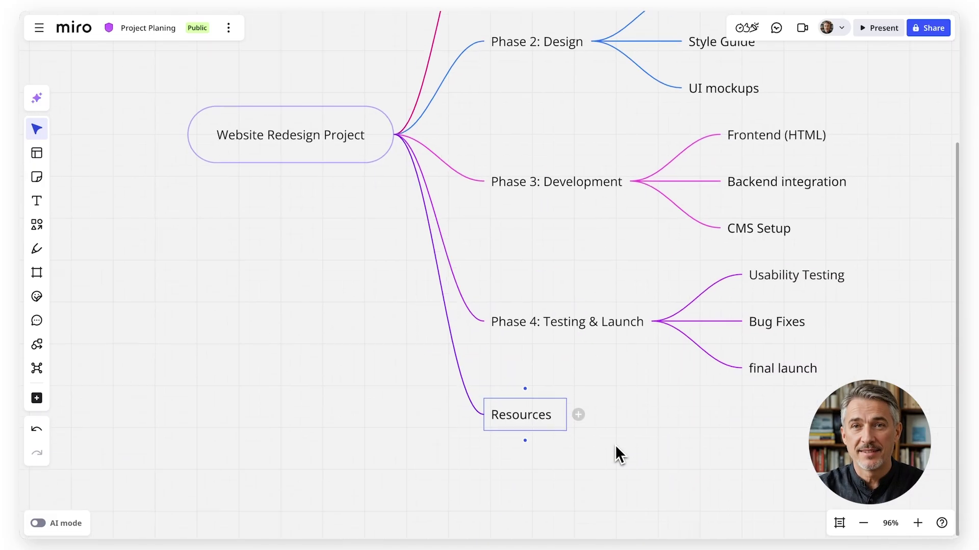
click(577, 413)
text(Design team)
click(519, 378)
text(Developers)
click(519, 377)
text(Budget & timeline)
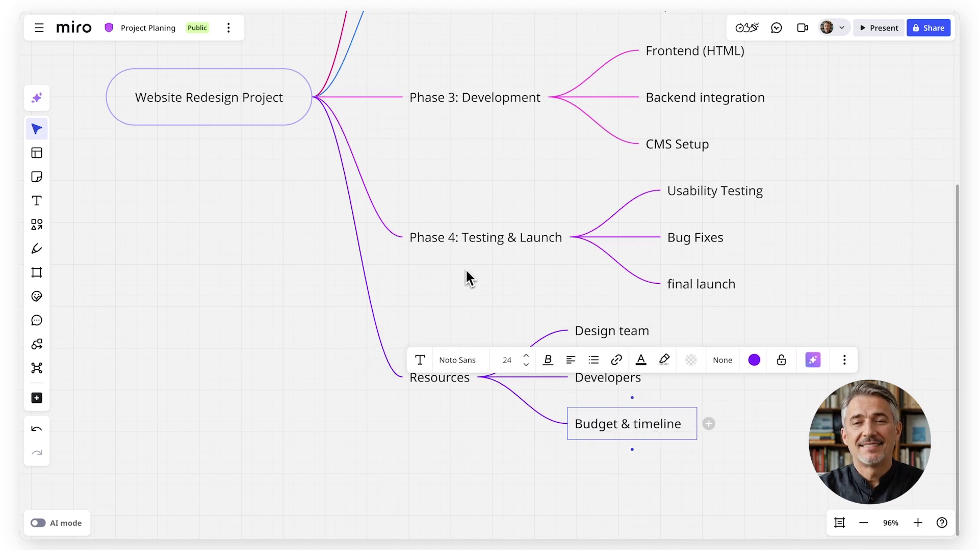
key(Escape)
key(shift+1)
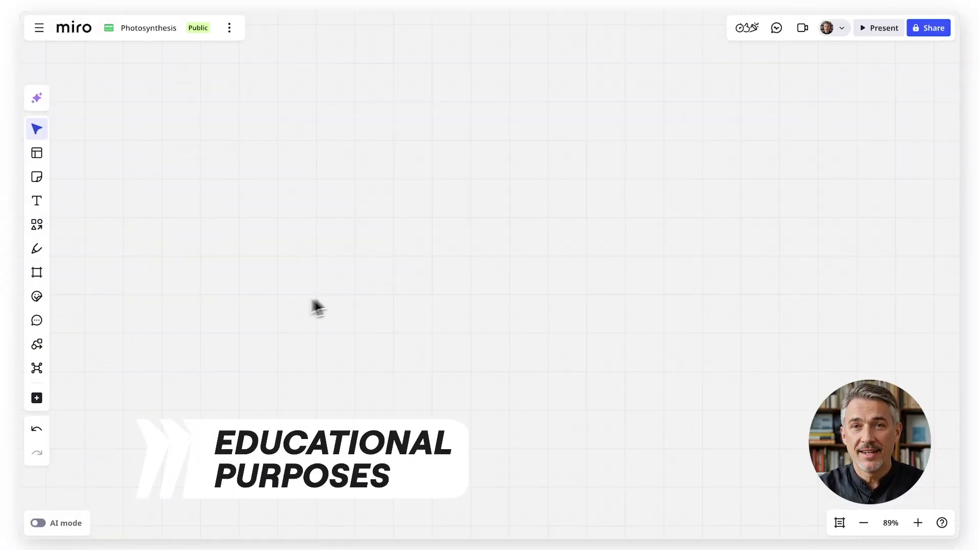
- Create a Photosynthesis mind map node with green fill and green border
click(42, 372)
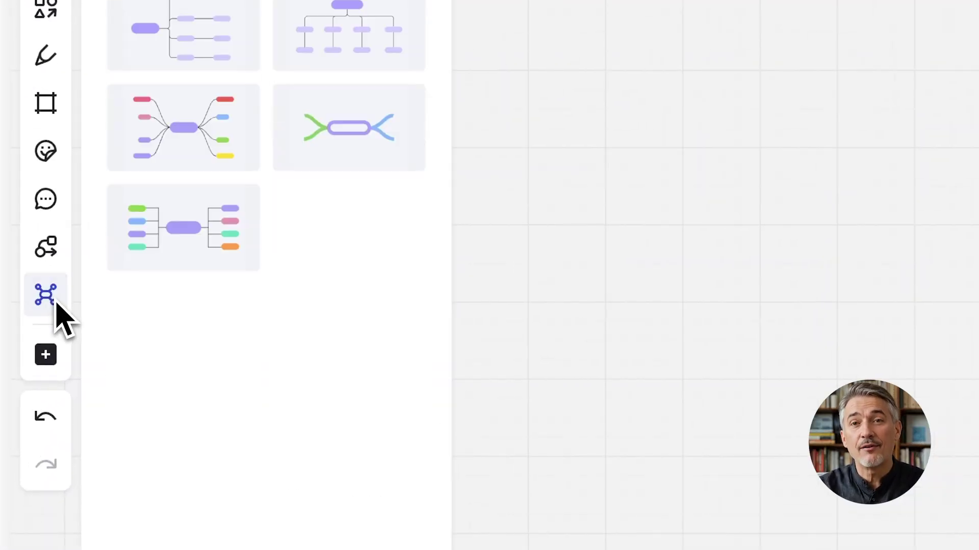
click(490, 246)
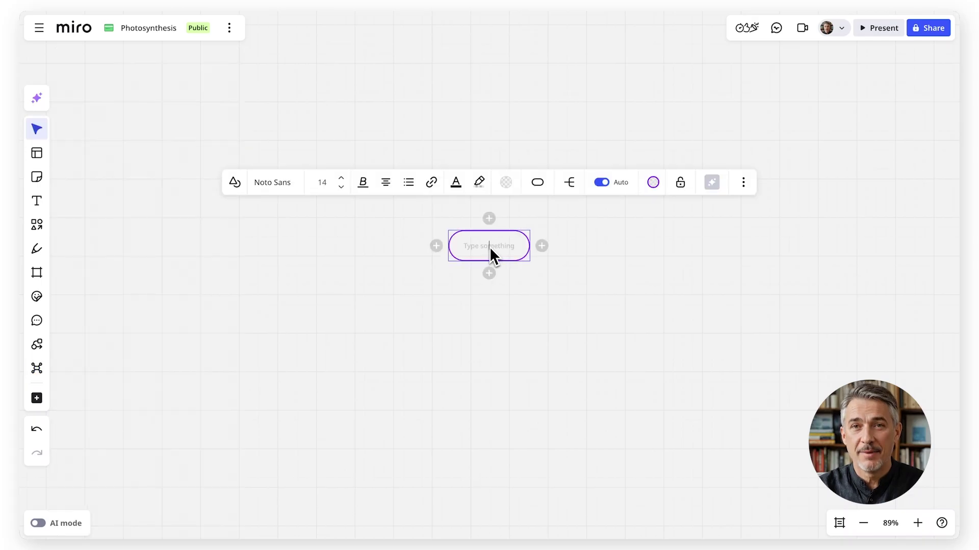
text(Photosynthesis)
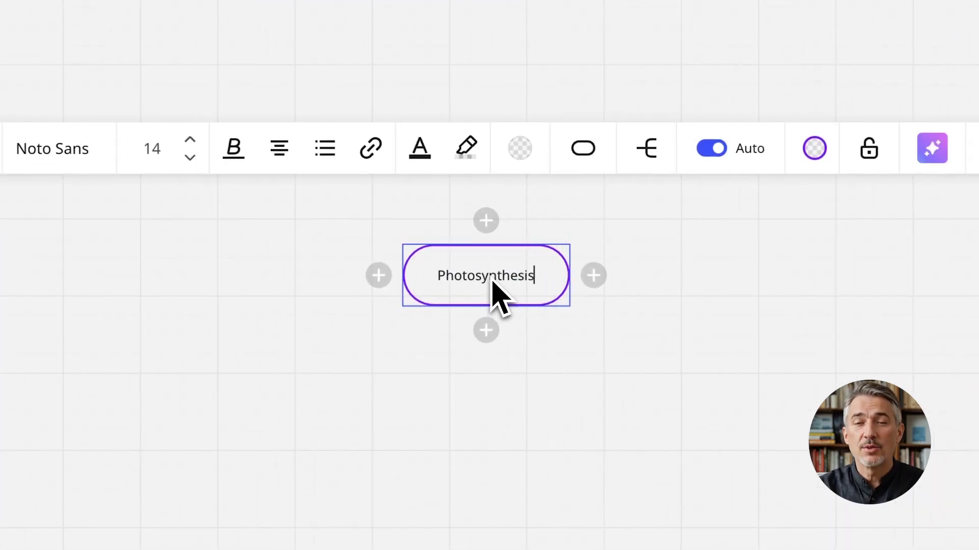
click(520, 148)
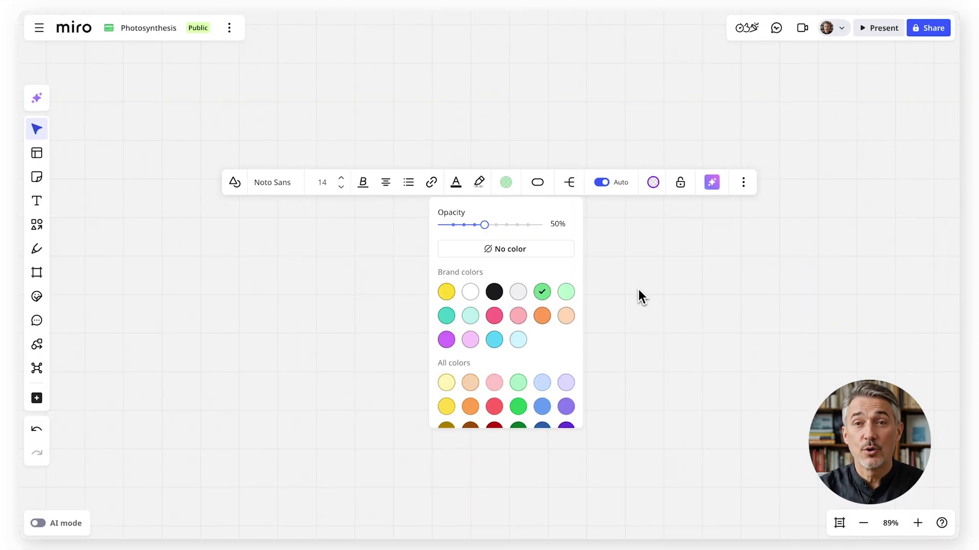
click(653, 182)
click(665, 357)
click(538, 286)
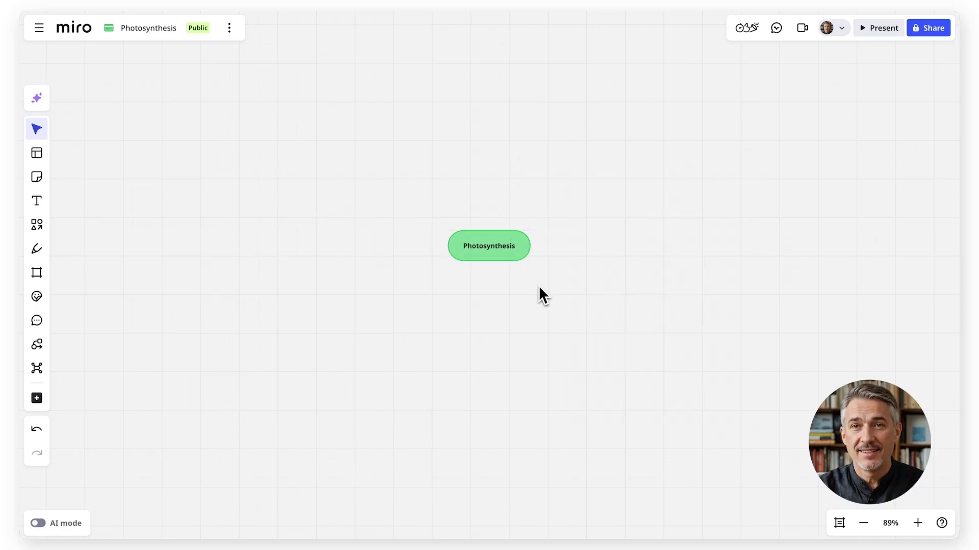
- Add an Inputs branch with Sunlight, Water (H2O) and Carbon Dioxide (CO2)
click(437, 246)
text(Inputs)
click(352, 246)
text(Sunlight)
click(347, 246)
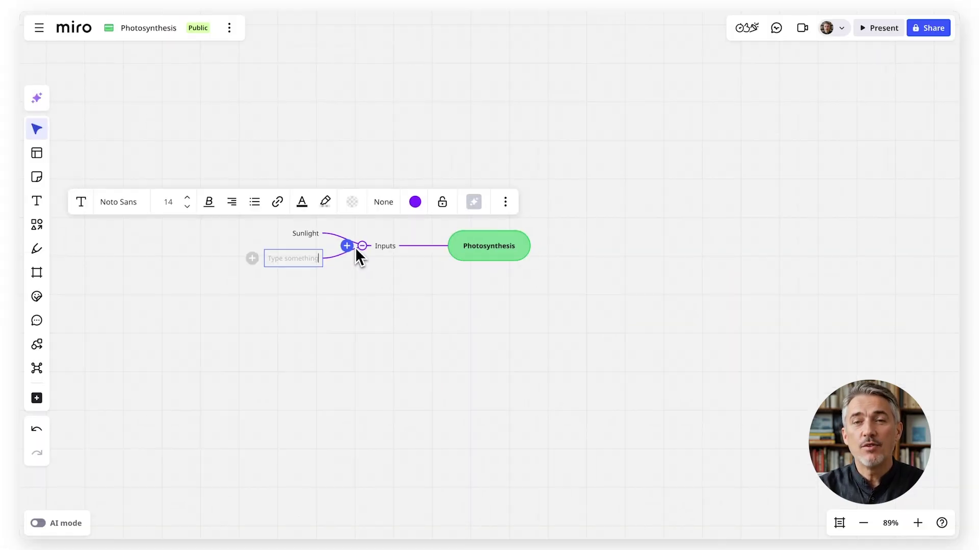
text(Water (H2O))
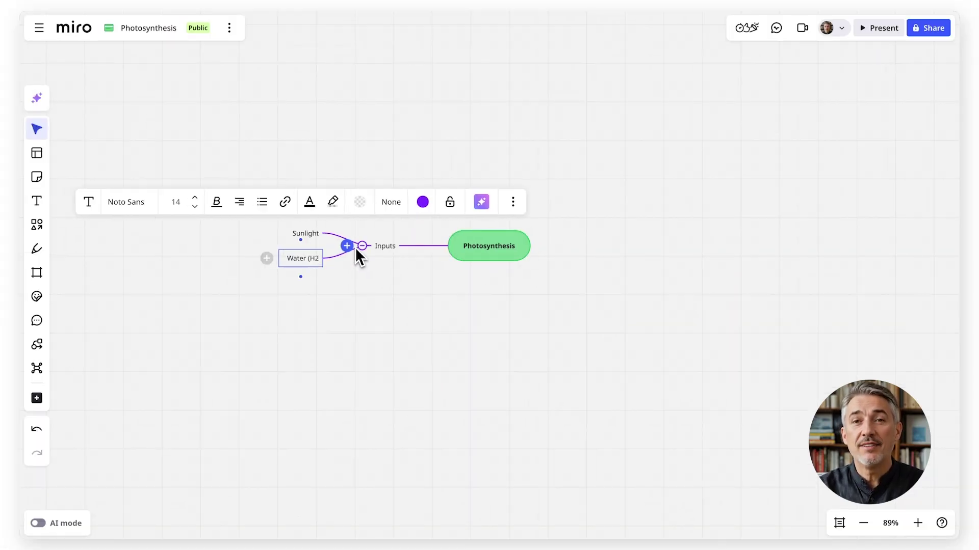
click(349, 246)
text(Carbon Dioxide (CO2))
- Add Process (Two stages) with Light-dependent and Light-independent reactions (Calvin cycle)
click(541, 246)
text(Process (Two stages))
click(674, 247)
text(Light-dependent reactions)
click(668, 249)
text(Light-independent reactions (Calvin cycle))
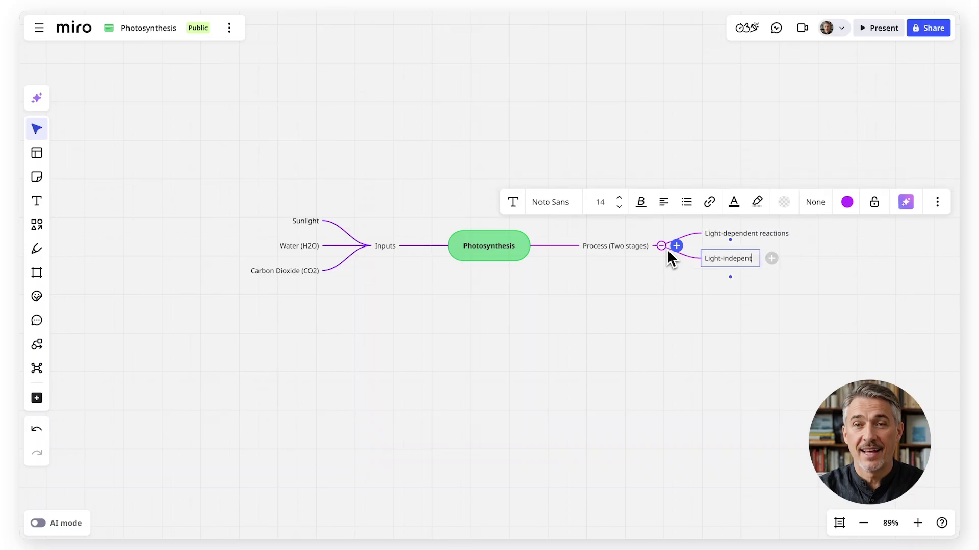
- Add an Outputs branch with Glucose and Oxygen (O2 released into atmosphere)
click(437, 247)
text(Outputs)
click(347, 287)
text(Glucose (sugar free energy)
click(347, 286)
text(Oxygen (O2 released into atmosphere)
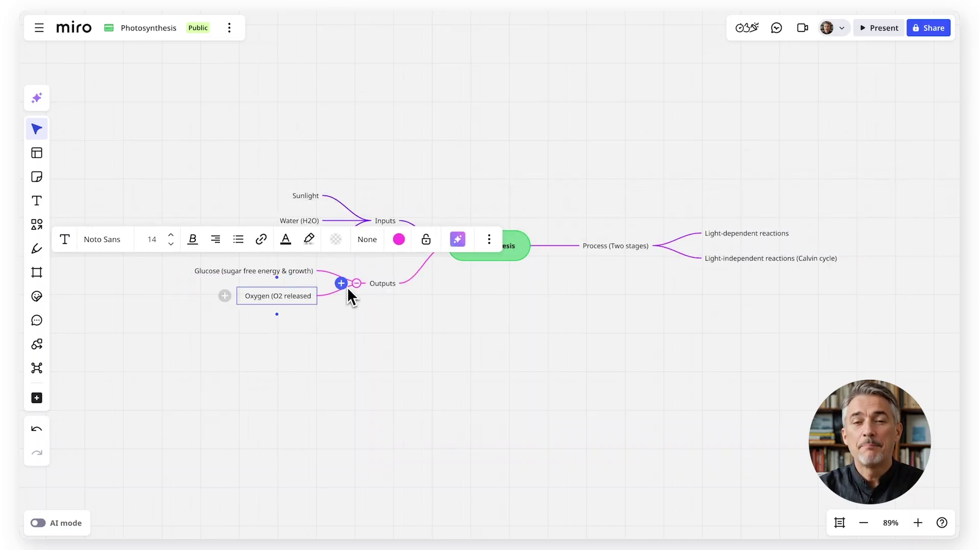
- Add Importance with Basis of food chain, Produces oxygen, and Converts solar energy into chemical energy
click(544, 246)
text(Importance)
click(641, 274)
text(Basis of food chain)
click(641, 275)
text(Produces oxygen for respiration)
click(641, 274)
text(Converts solar energy into chemical energy)
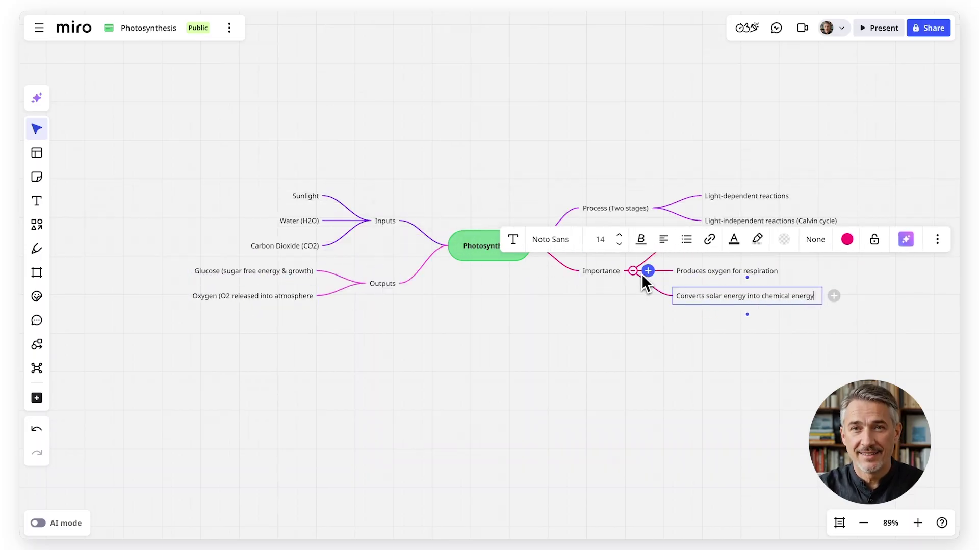
- Add a Fun Facts branch with the Amazon 'lungs of the earth' and life-without-photosynthesis facts
click(544, 247)
text(Fun Facts)
click(638, 311)
text(Amazon rainforest = "lungs of the earth")
click(637, 312)
text(Without photosynthesis, life as we know it wouldn't exist)
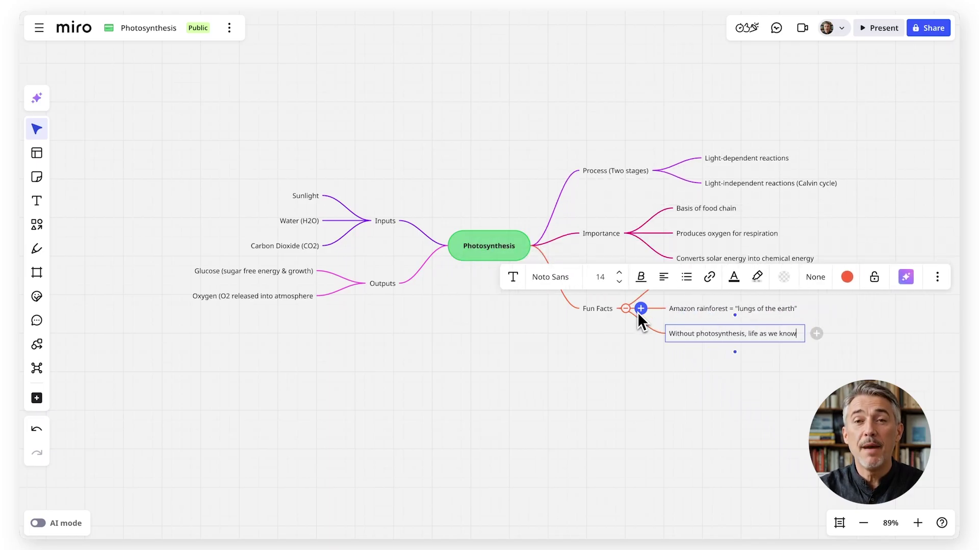
- Apply a green palette to the whole map, with outlined branch nodes and bold labels
click(665, 358)
click(490, 193)
click(296, 227)
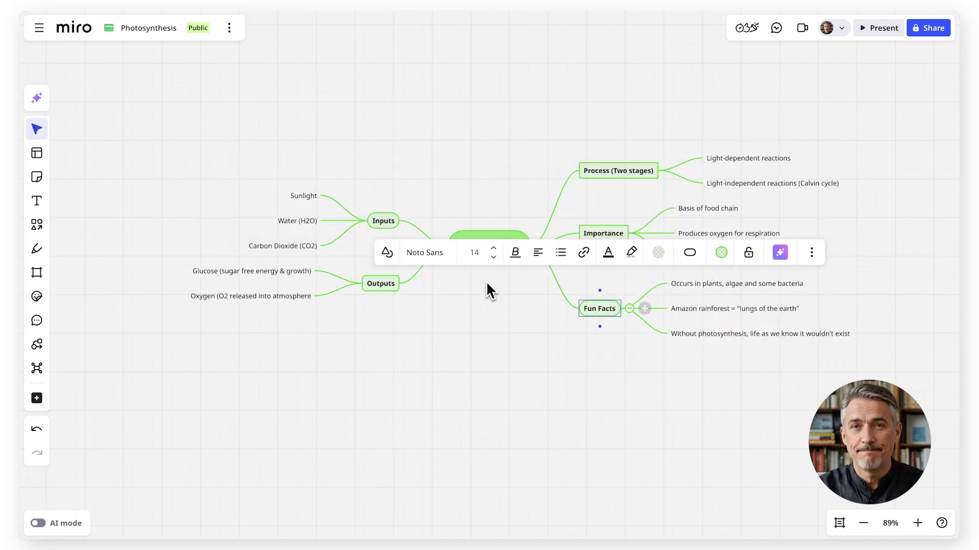